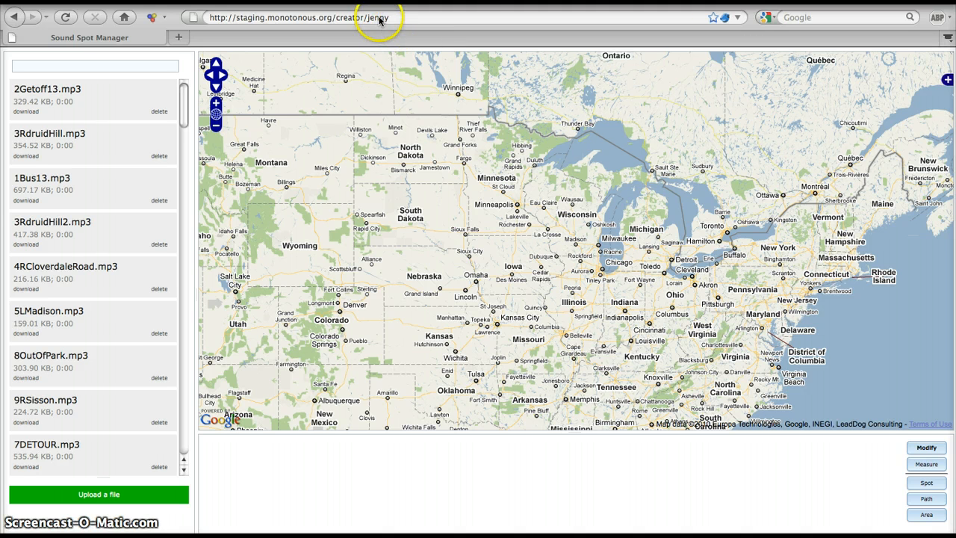
Replace the username at the end of the page address with another creator's username and load that page.
{"action": "left_click", "coordinate": [368, 19]}
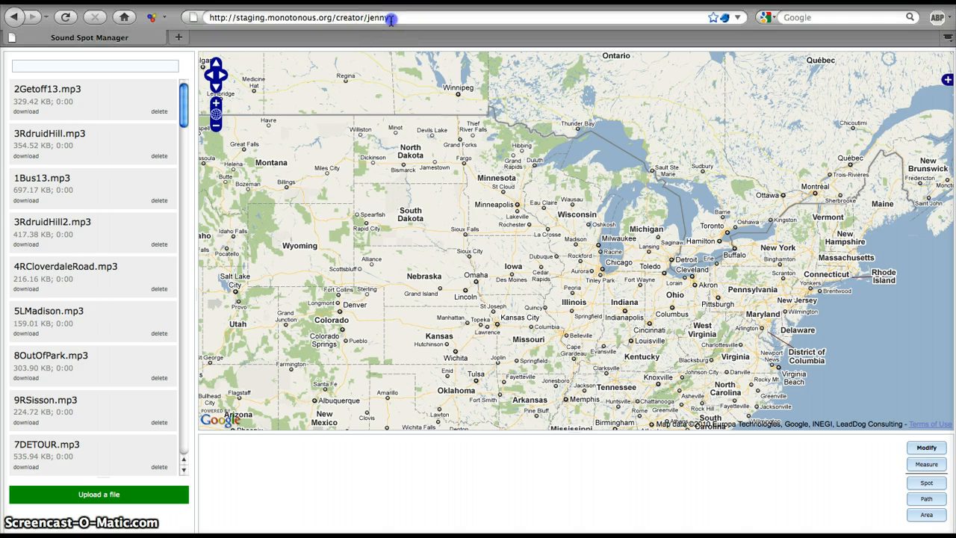
{"action": "left_click", "coordinate": [389, 20]}
{"action": "left_click", "coordinate": [381, 20]}
{"action": "double_click", "coordinate": [366, 18]}
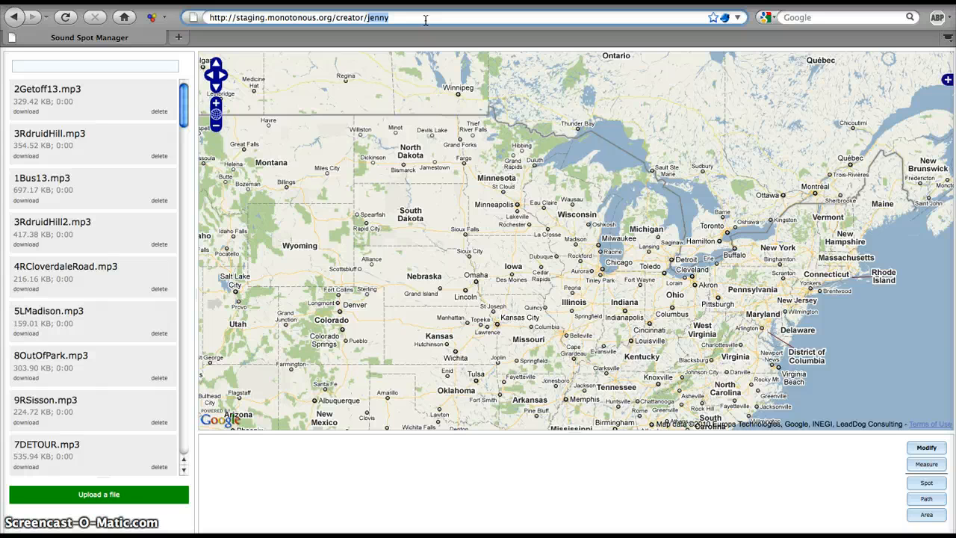
{"action": "type", "text": "rekha"}
{"action": "key", "text": "Return"}
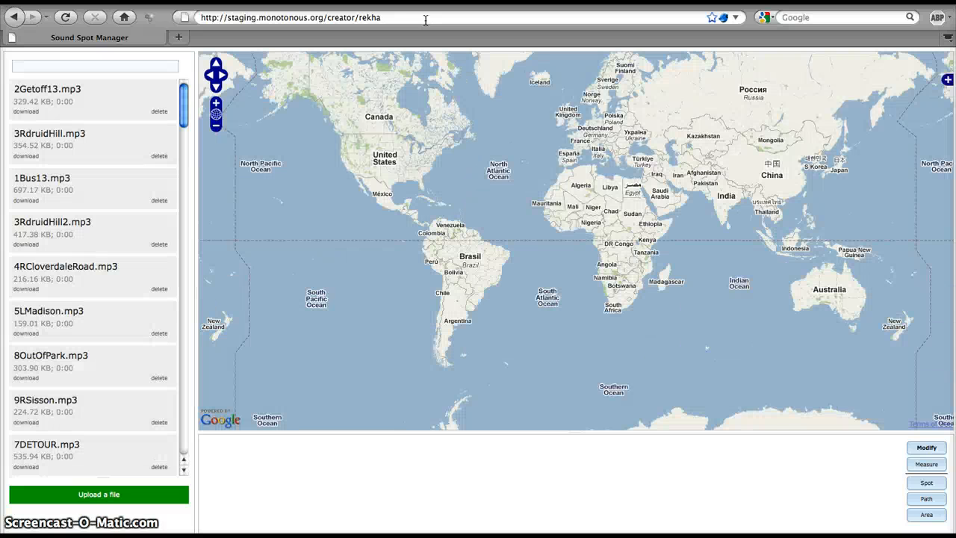
Restore the original creator's username in the page address and reload the sound spot page.
{"action": "double_click", "coordinate": [369, 20]}
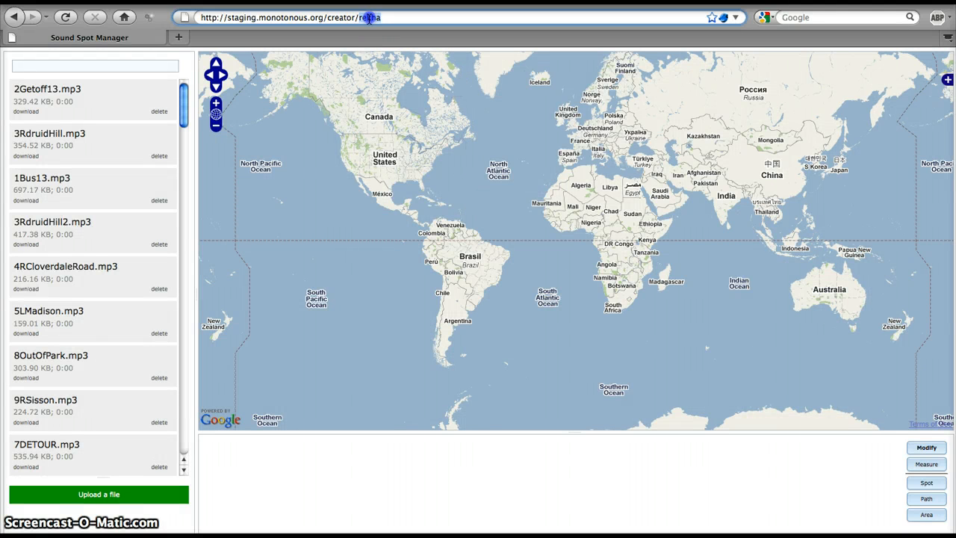
{"action": "type", "text": "jenny"}
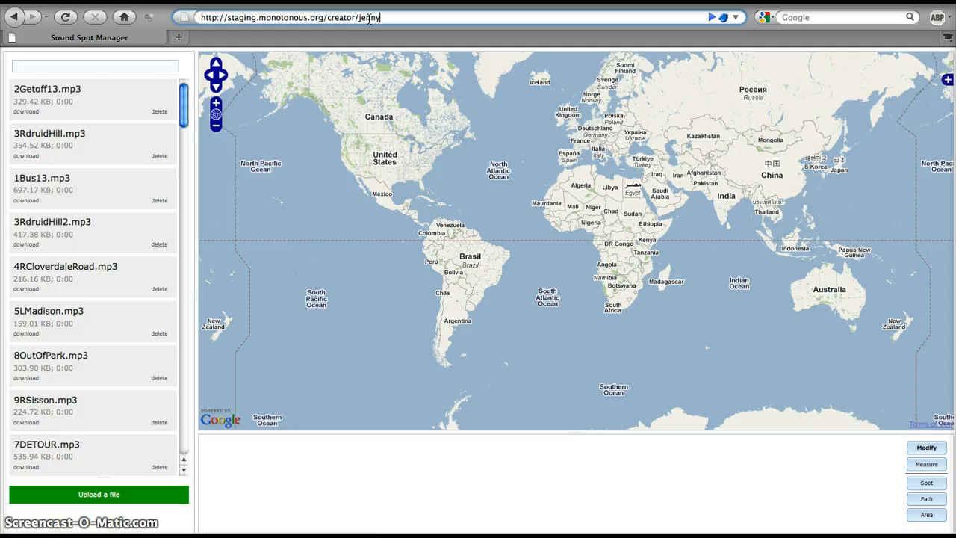
{"action": "key", "text": "Return"}
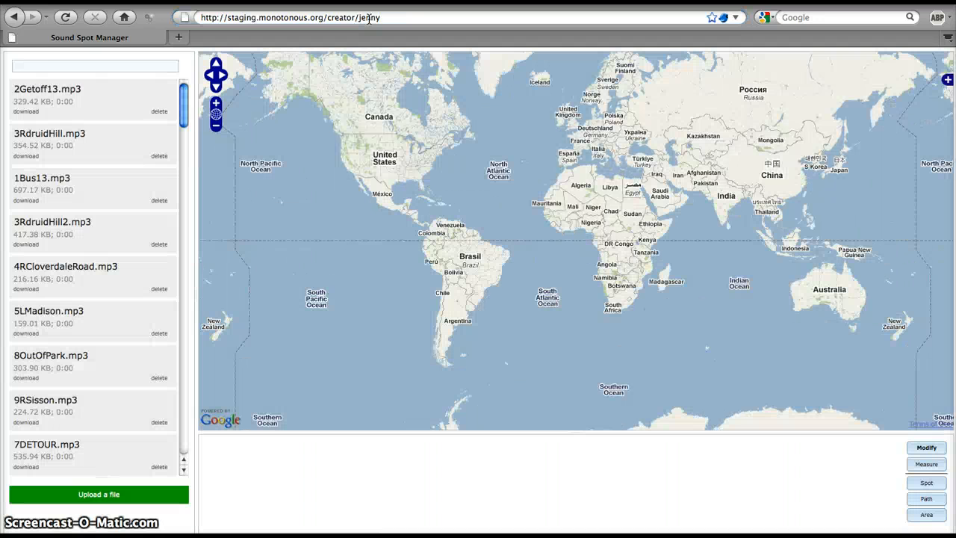
Bring the United States into view on the map.
{"action": "left_click", "coordinate": [216, 104]}
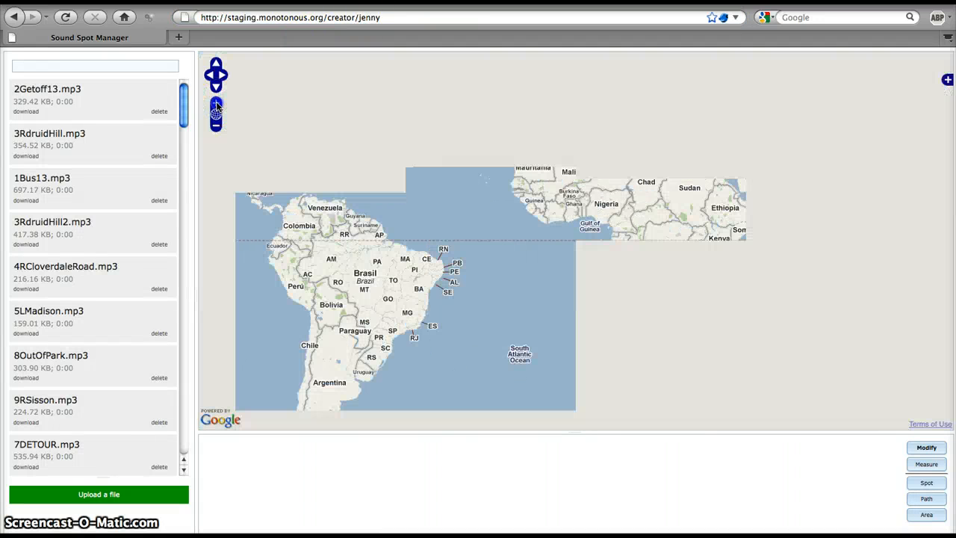
{"action": "left_click", "coordinate": [216, 104]}
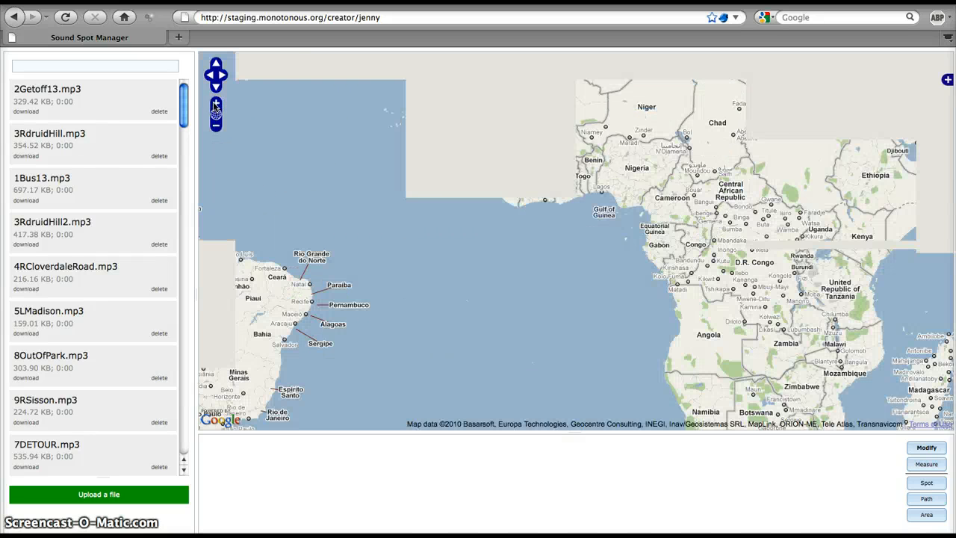
{"action": "left_click_drag", "start_coordinate": [323, 122], "coordinate": [707, 321]}
{"action": "left_click_drag", "start_coordinate": [530, 197], "coordinate": [506, 328]}
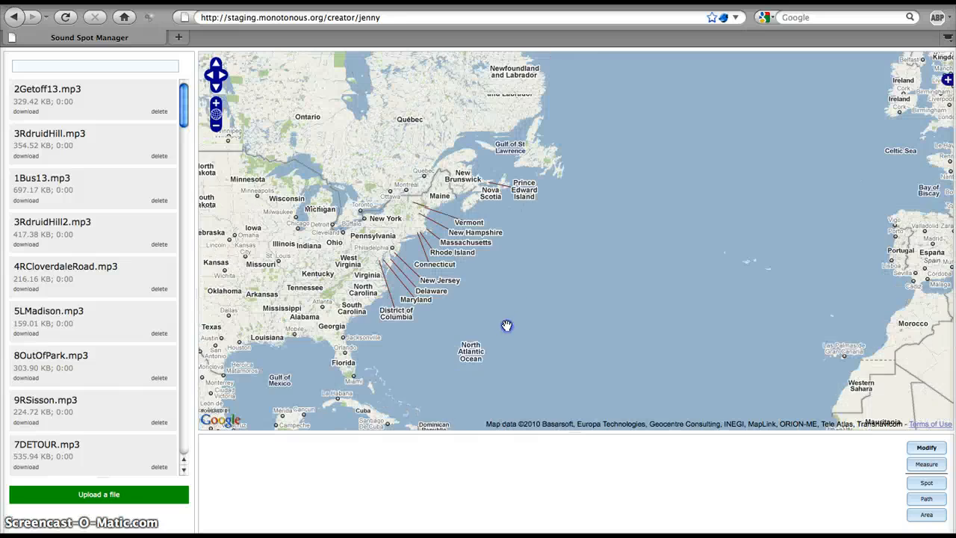
{"action": "left_click_drag", "start_coordinate": [427, 152], "coordinate": [545, 158]}
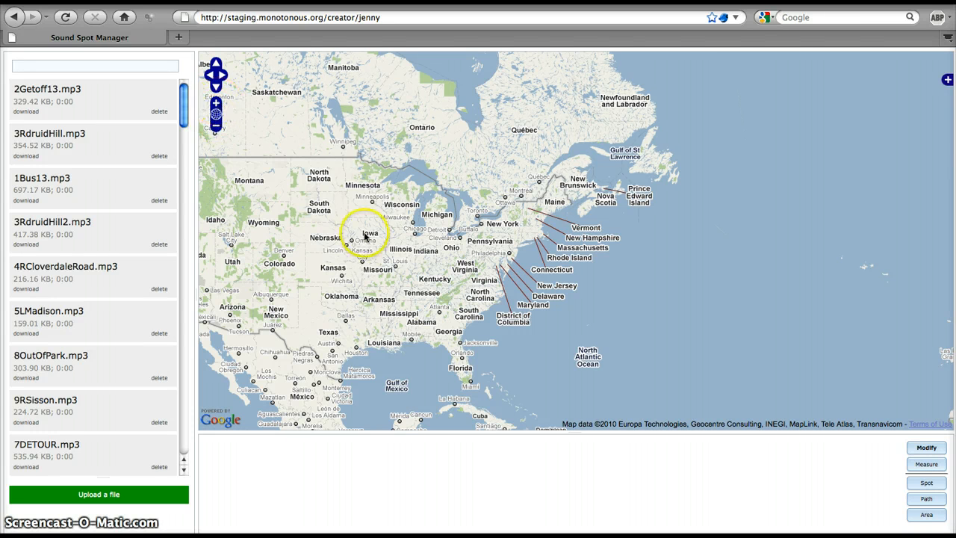
{"action": "left_click_drag", "start_coordinate": [368, 235], "coordinate": [306, 204]}
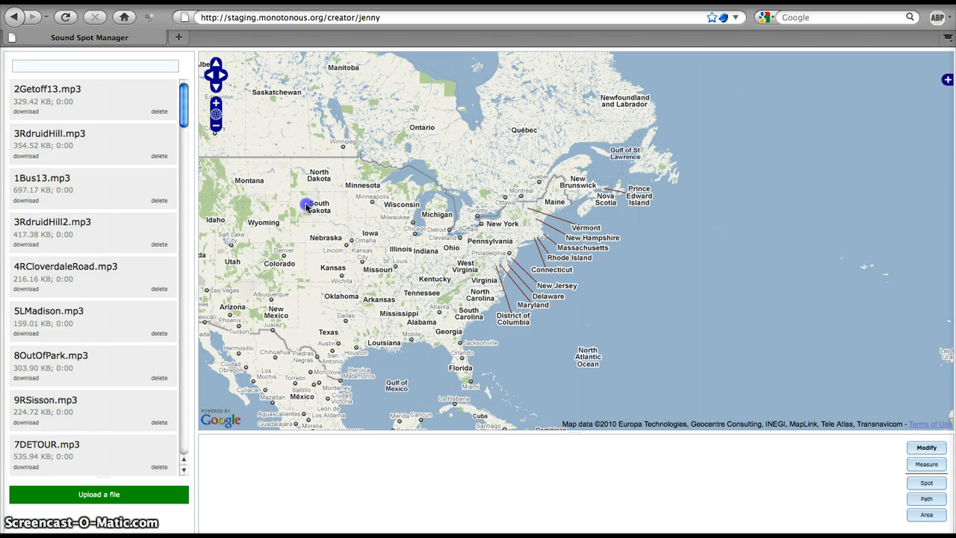
Focus the map on the Boston area in Massachusetts.
{"action": "left_click", "coordinate": [216, 105]}
{"action": "left_click", "coordinate": [216, 105]}
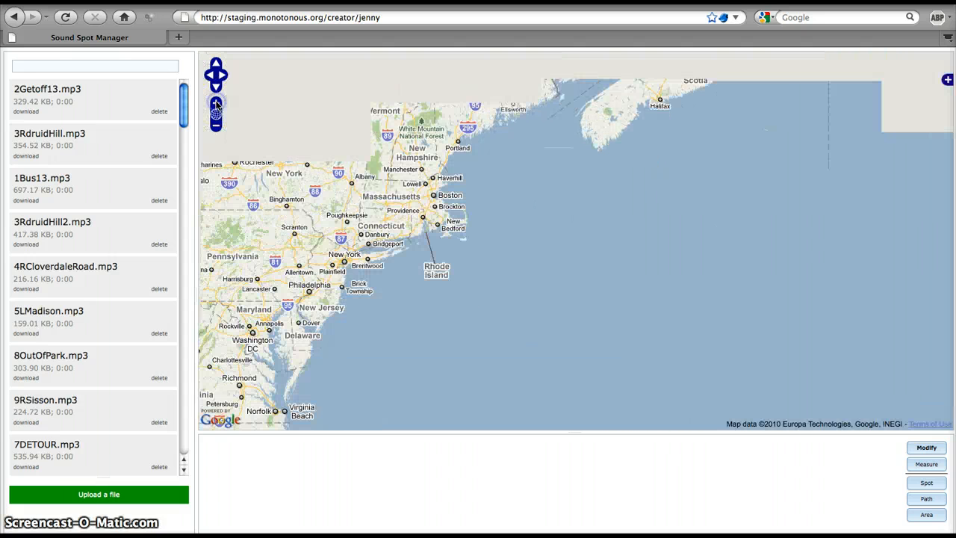
{"action": "left_click", "coordinate": [216, 104]}
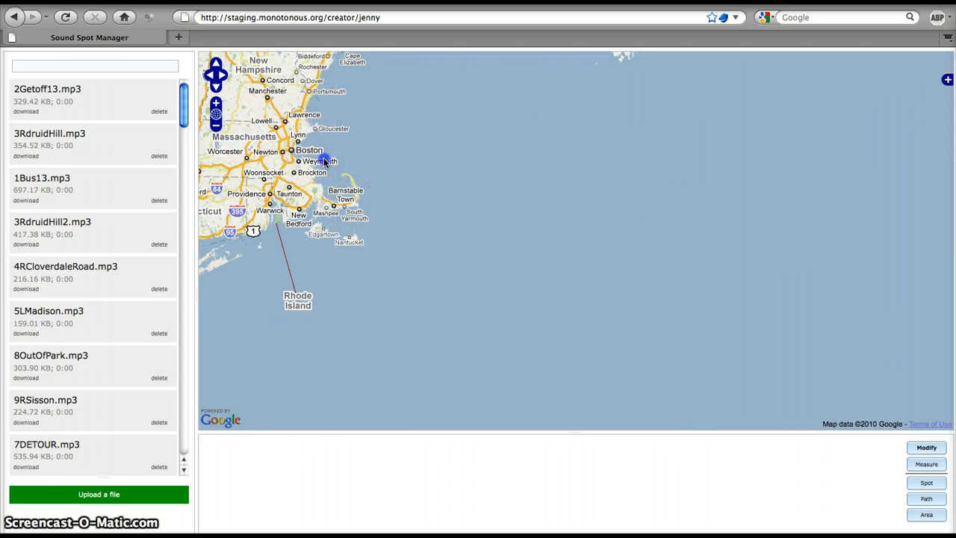
{"action": "left_click_drag", "start_coordinate": [325, 162], "coordinate": [405, 221]}
{"action": "left_click", "coordinate": [217, 105]}
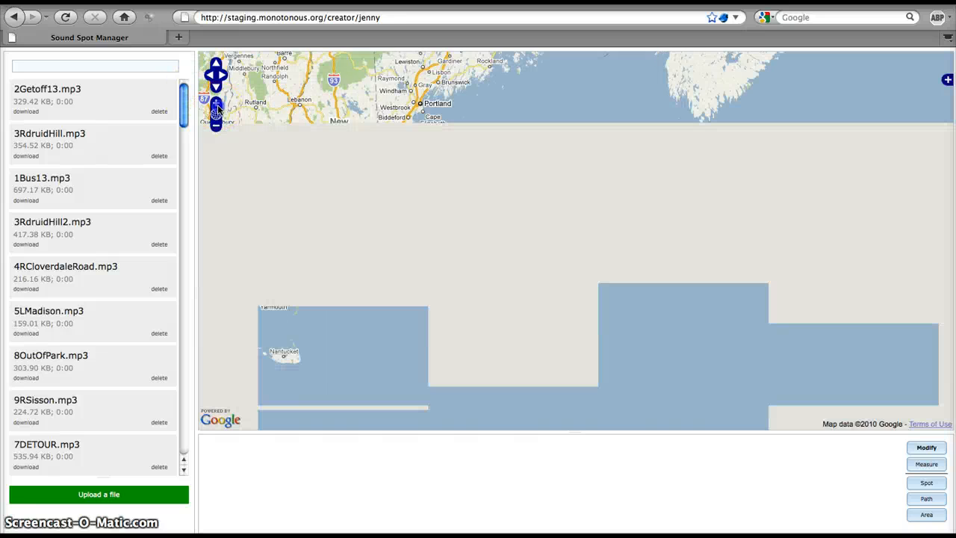
{"action": "left_click", "coordinate": [216, 123]}
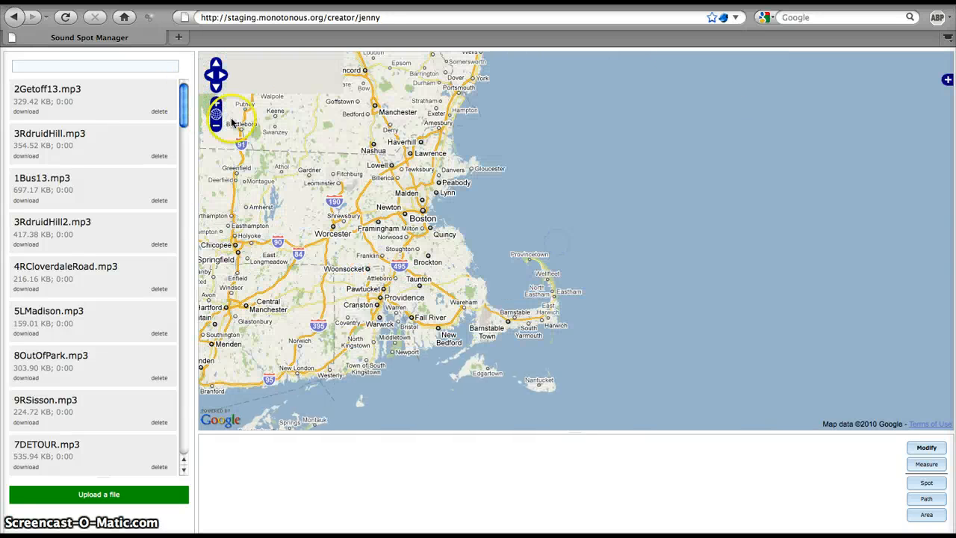
{"action": "left_click", "coordinate": [215, 105]}
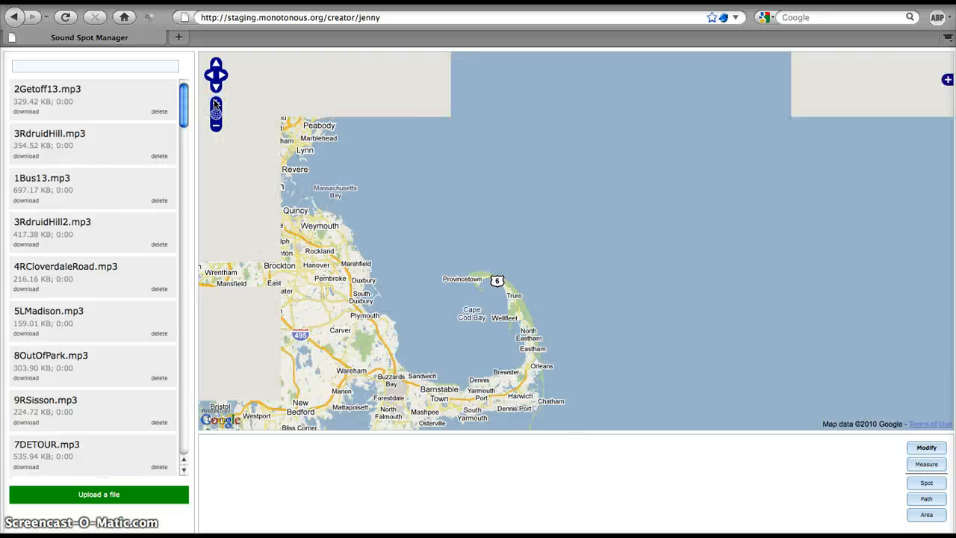
{"action": "left_click", "coordinate": [215, 105]}
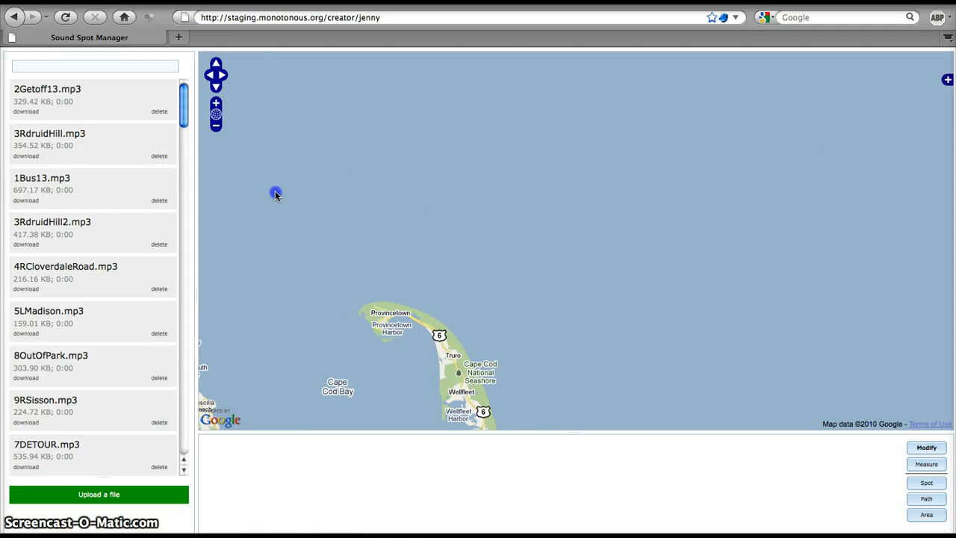
{"action": "left_click_drag", "start_coordinate": [273, 192], "coordinate": [636, 228]}
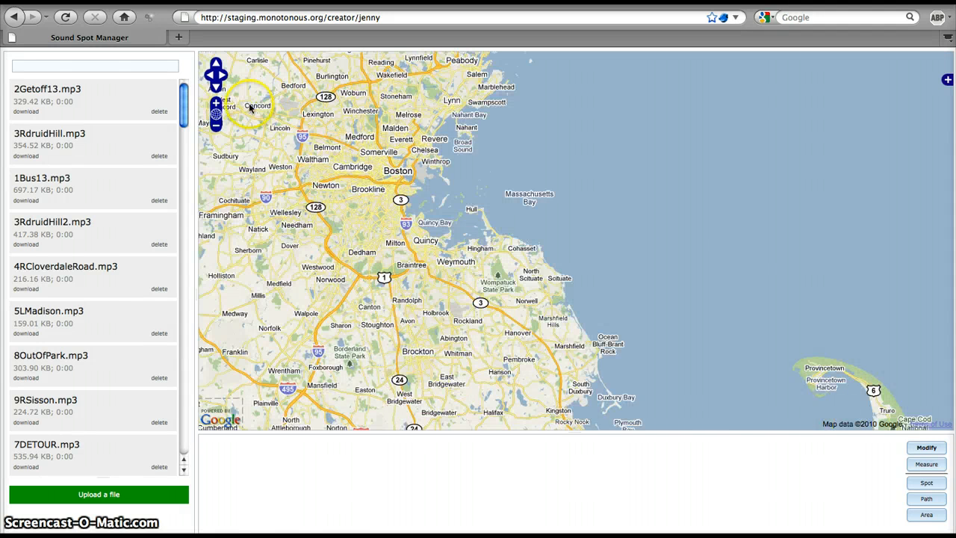
Focus the map on Robbins Farm Park in Arlington at street level.
{"action": "left_click", "coordinate": [215, 105]}
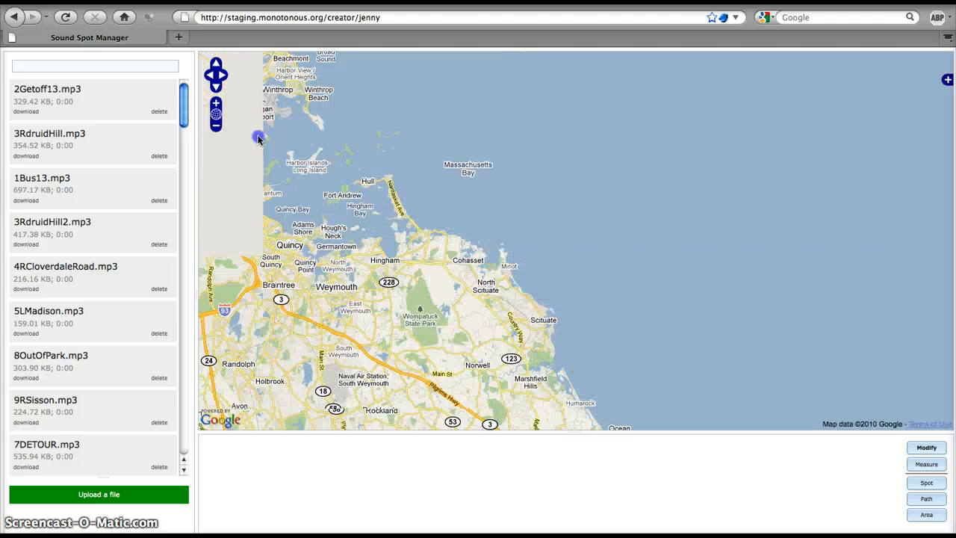
{"action": "left_click_drag", "start_coordinate": [256, 135], "coordinate": [398, 163]}
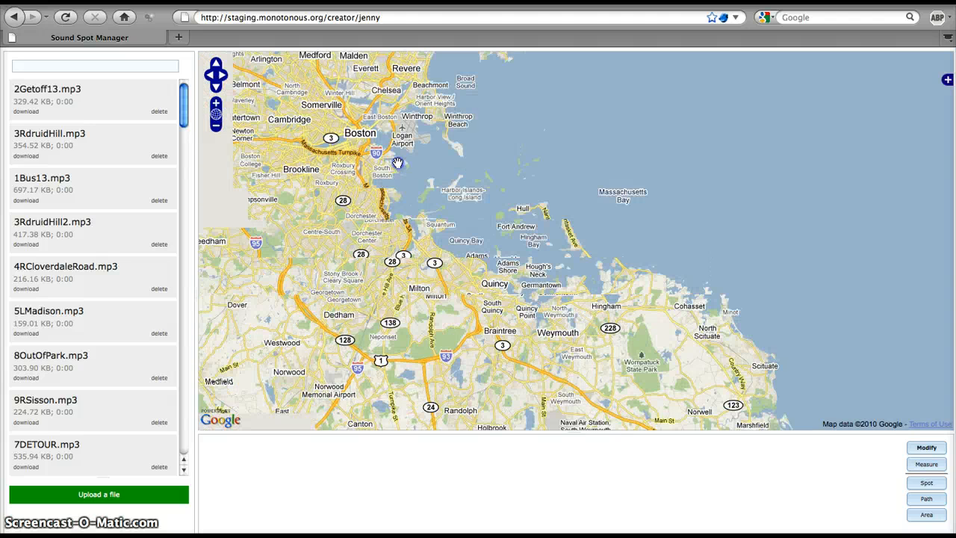
{"action": "left_click_drag", "start_coordinate": [480, 182], "coordinate": [475, 183]}
{"action": "left_click", "coordinate": [215, 104]}
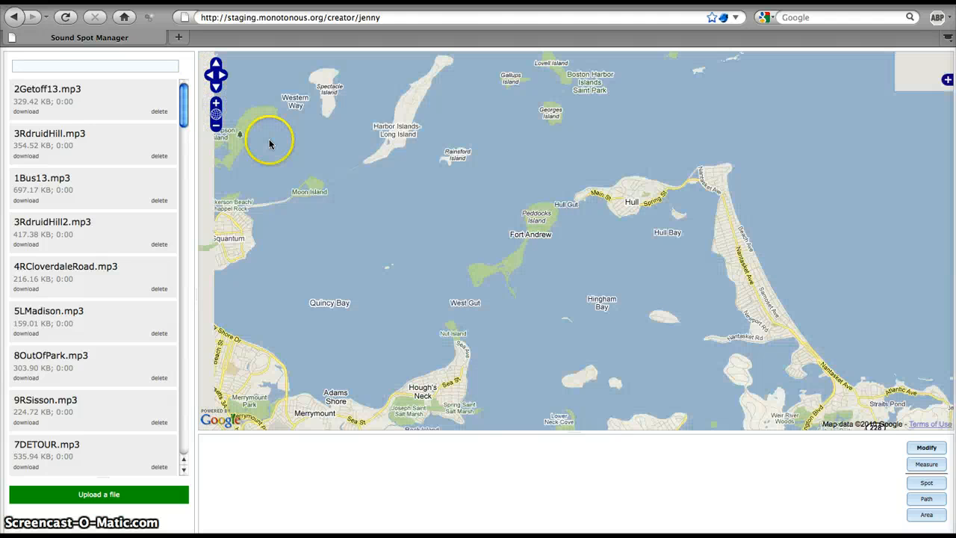
{"action": "left_click_drag", "start_coordinate": [271, 141], "coordinate": [734, 174]}
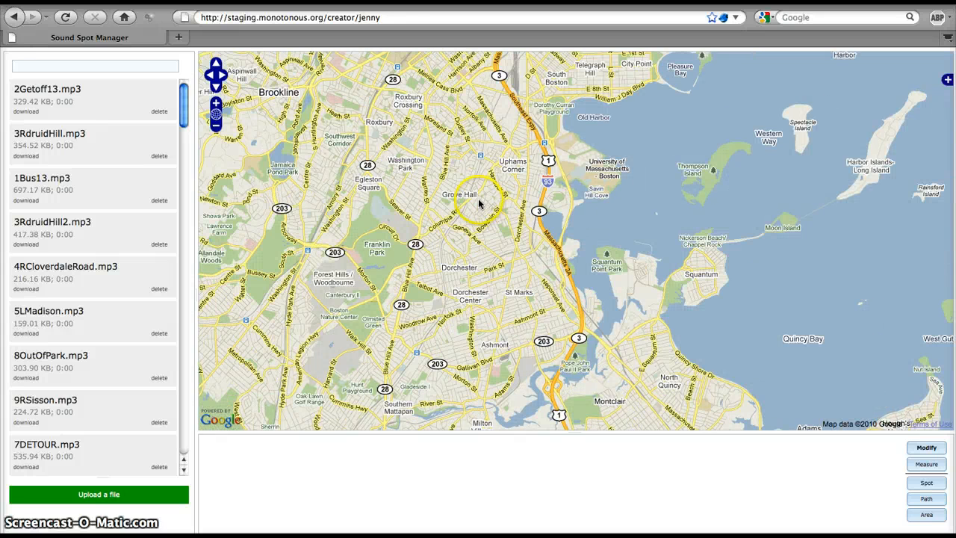
{"action": "left_click_drag", "start_coordinate": [472, 200], "coordinate": [544, 188]}
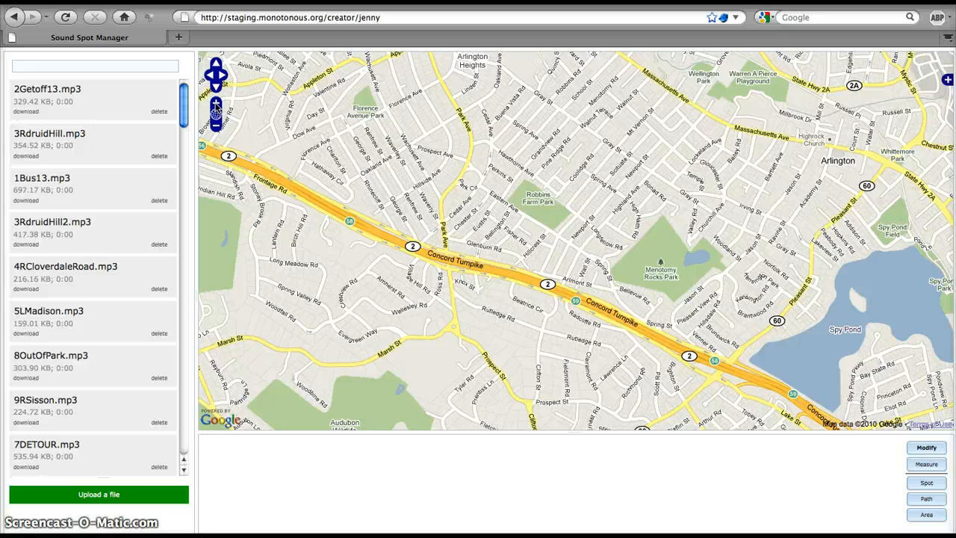
{"action": "left_click", "coordinate": [215, 105]}
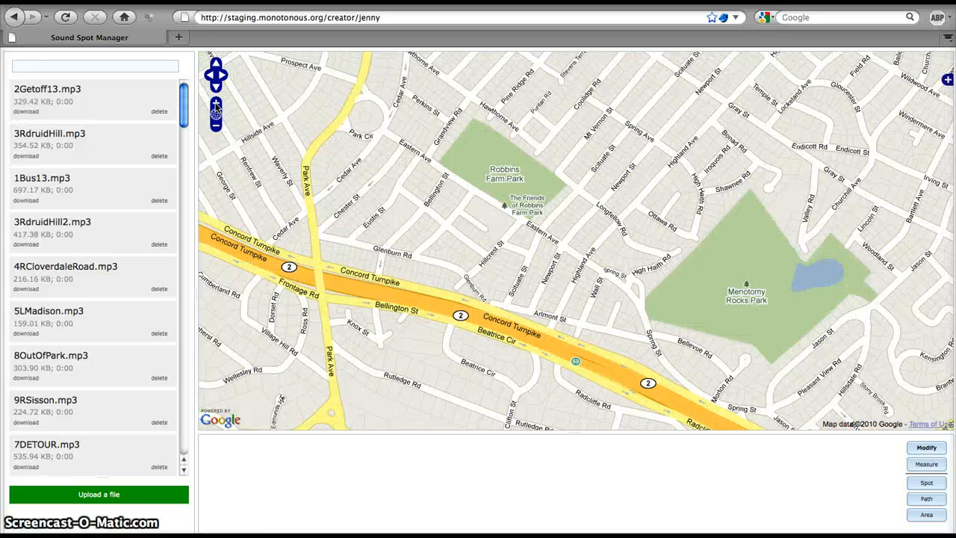
{"action": "left_click", "coordinate": [216, 105]}
{"action": "left_click_drag", "start_coordinate": [427, 147], "coordinate": [429, 288]}
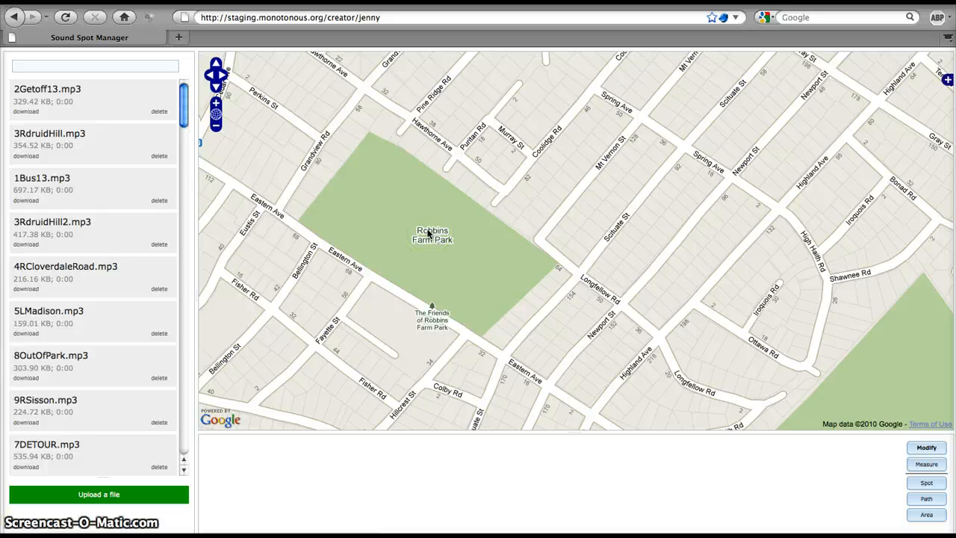
Switch to Finder and upload advice_complete.mp3 from the APP folder to the sound manager's upload area.
{"action": "key", "text": "super+Tab"}
{"action": "left_click", "coordinate": [458, 191]}
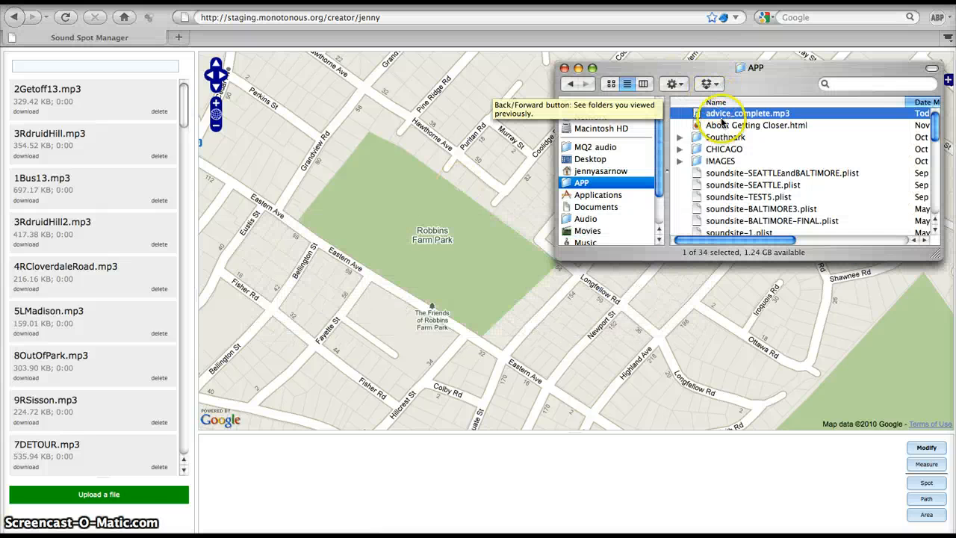
{"action": "left_click_drag", "start_coordinate": [718, 115], "coordinate": [718, 84]}
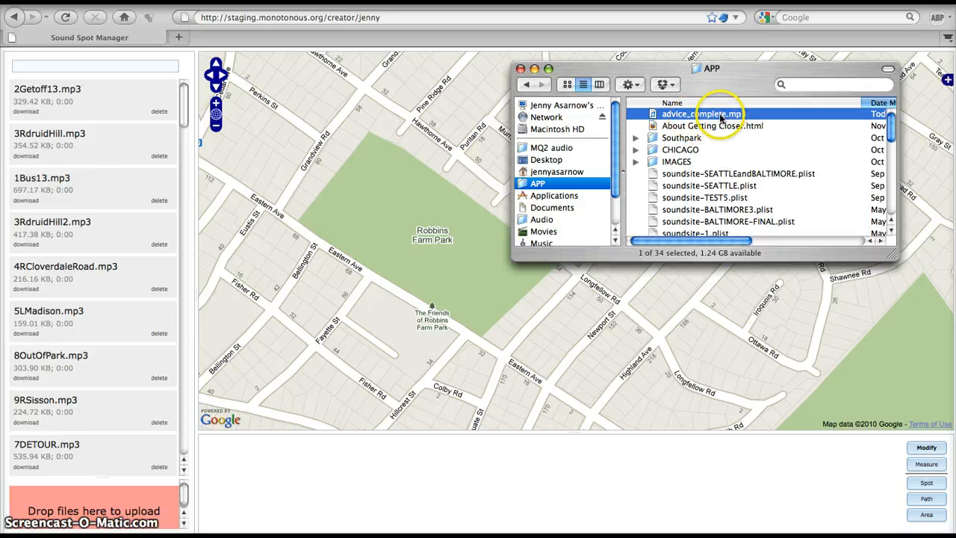
{"action": "left_click_drag", "start_coordinate": [720, 117], "coordinate": [96, 510]}
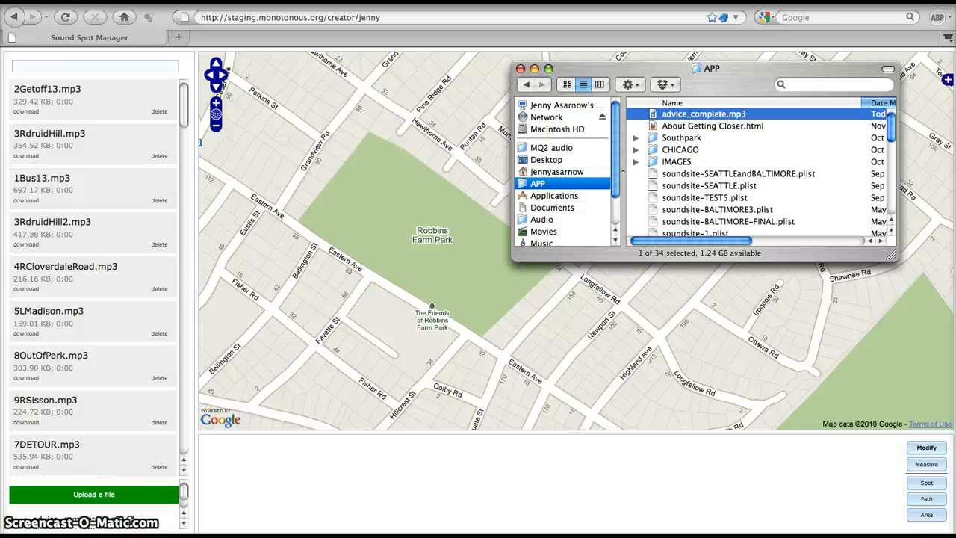
{"action": "left_click", "coordinate": [184, 526]}
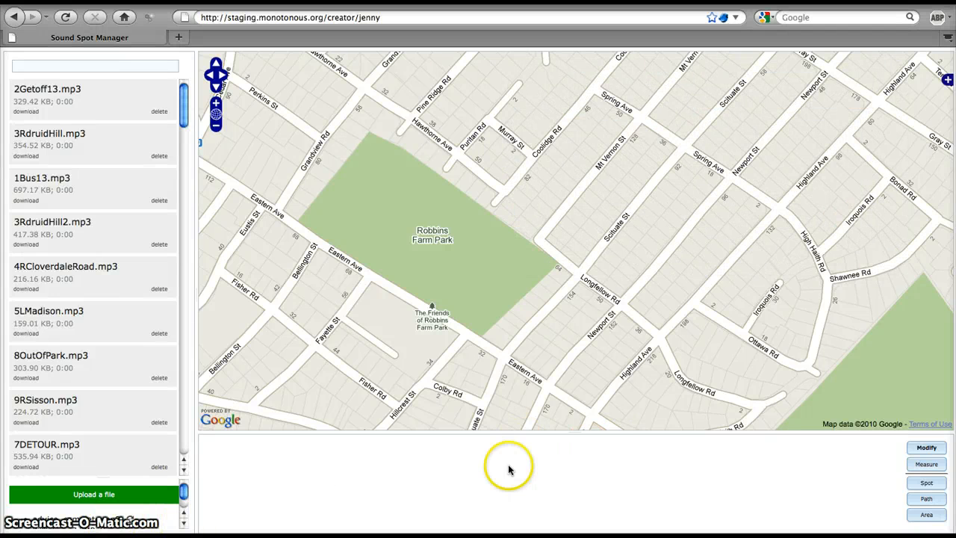
{"action": "left_click", "coordinate": [496, 466]}
{"action": "left_click", "coordinate": [183, 525]}
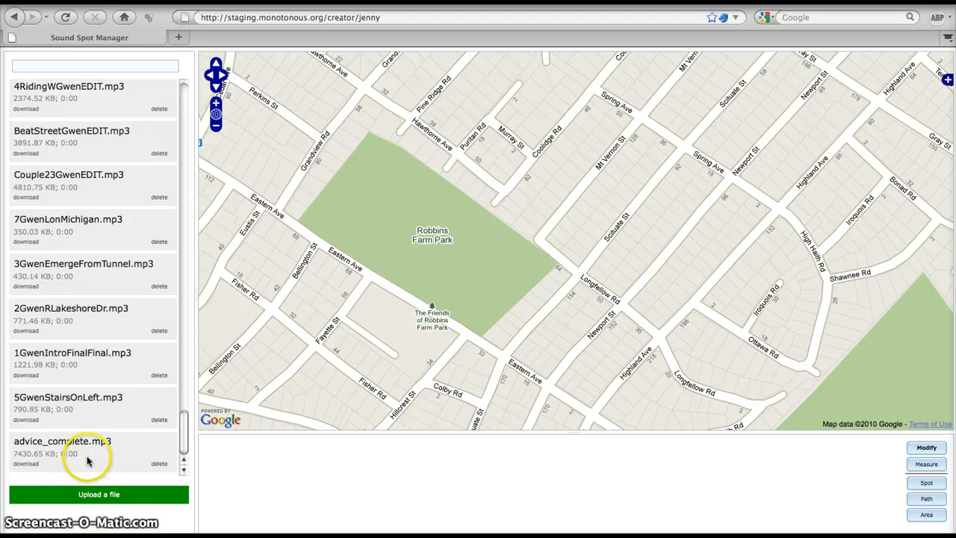
Filter the sound file list by "advice".
{"action": "left_click", "coordinate": [87, 459]}
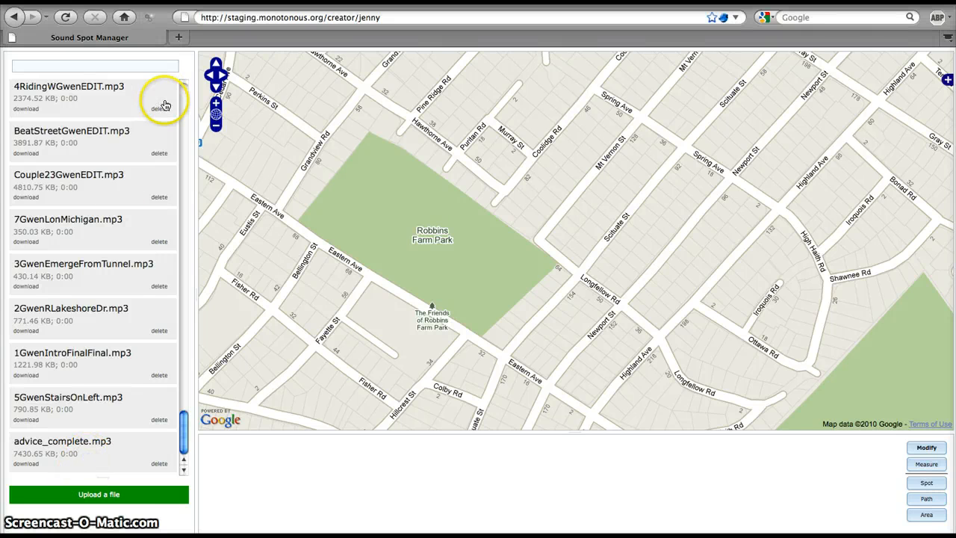
{"action": "left_click", "coordinate": [148, 67]}
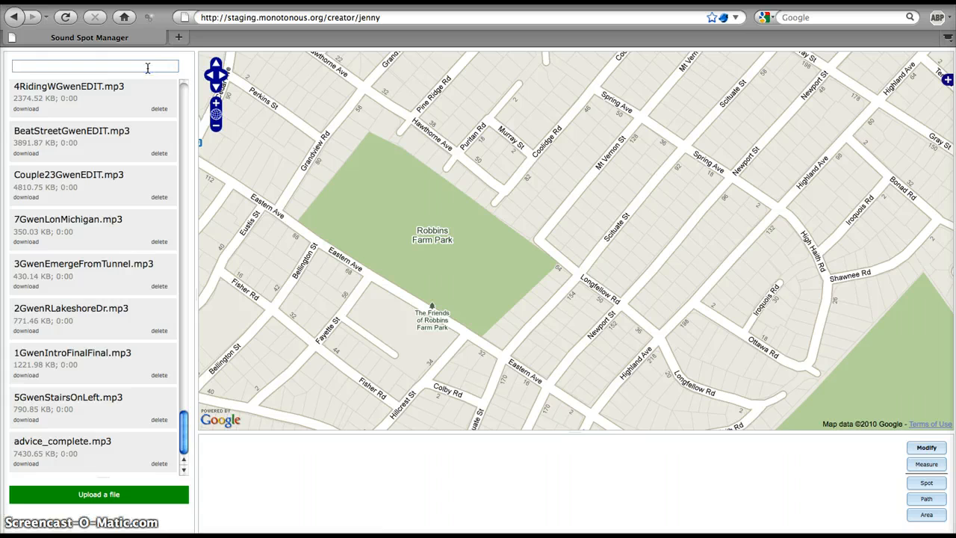
{"action": "type", "text": "advice"}
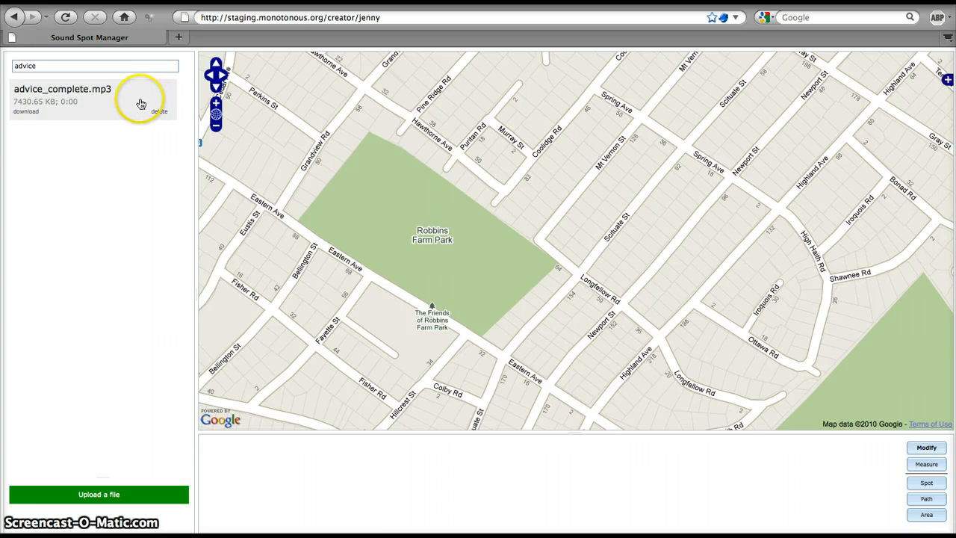
Place a new sound spot on the Robbins Farm Park label, near the middle of the park.
{"action": "mouse_move", "coordinate": [141, 103]}
{"action": "left_mouse_down"}
{"action": "mouse_move", "coordinate": [282, 161]}
{"action": "mouse_move", "coordinate": [437, 260]}
{"action": "mouse_move", "coordinate": [413, 230]}
{"action": "left_mouse_up"}
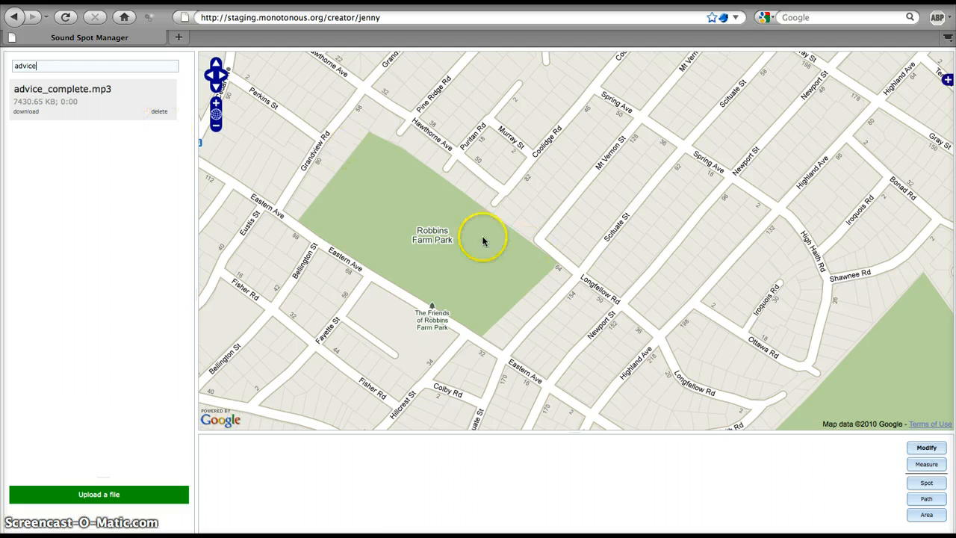
{"action": "left_click", "coordinate": [920, 483]}
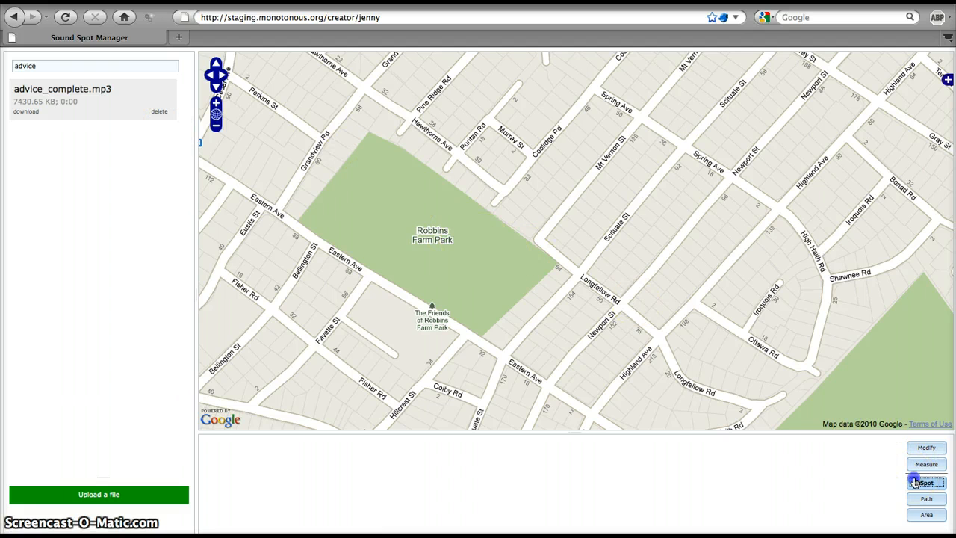
{"action": "left_click", "coordinate": [432, 238]}
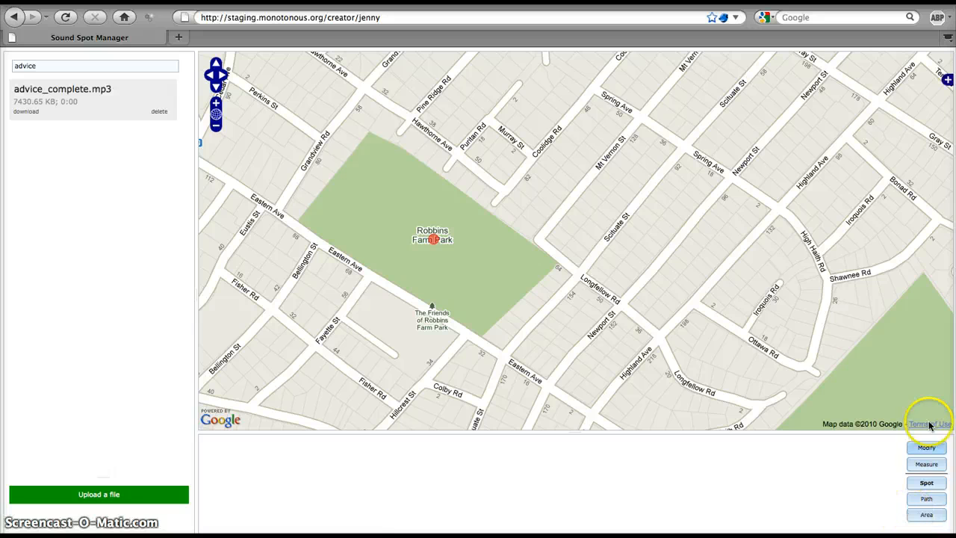
Select the new sound spot at Robbins Farm Park for modification and name it "Advice".
{"action": "left_click", "coordinate": [925, 449]}
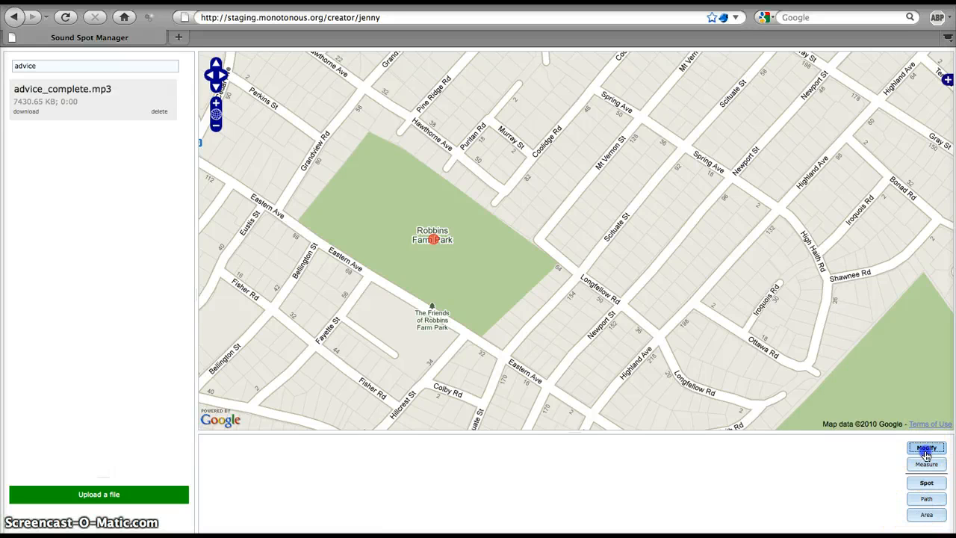
{"action": "left_click", "coordinate": [431, 240]}
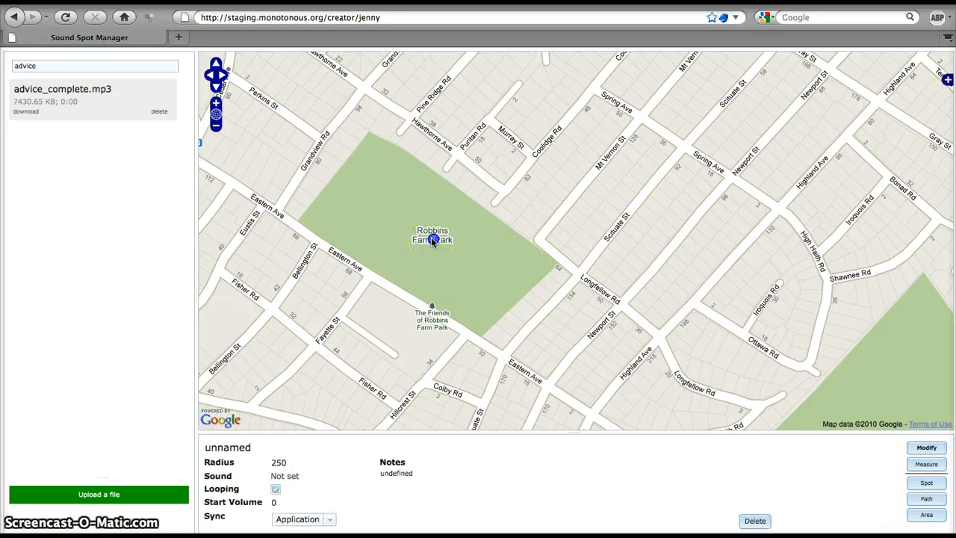
{"action": "left_click", "coordinate": [224, 447]}
{"action": "double_click", "coordinate": [236, 448]}
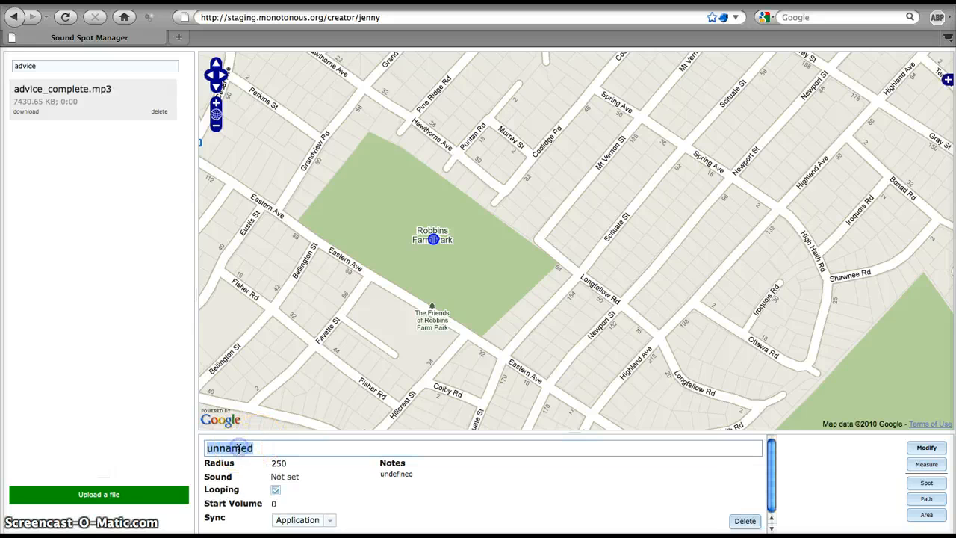
{"action": "type", "text": "Advic"}
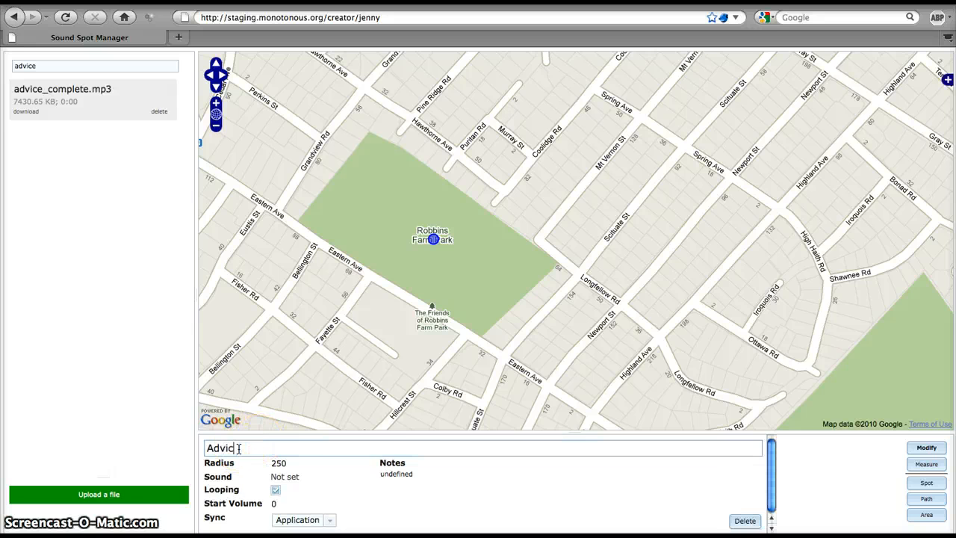
{"action": "type", "text": "e"}
{"action": "left_click", "coordinate": [332, 484]}
{"action": "left_click", "coordinate": [277, 462]}
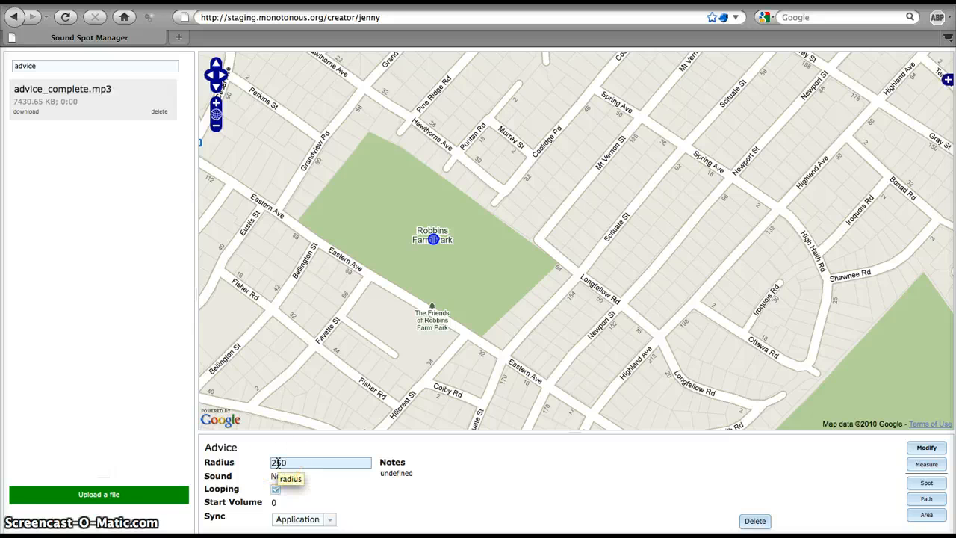
{"action": "left_click", "coordinate": [297, 462]}
{"action": "left_click", "coordinate": [272, 462]}
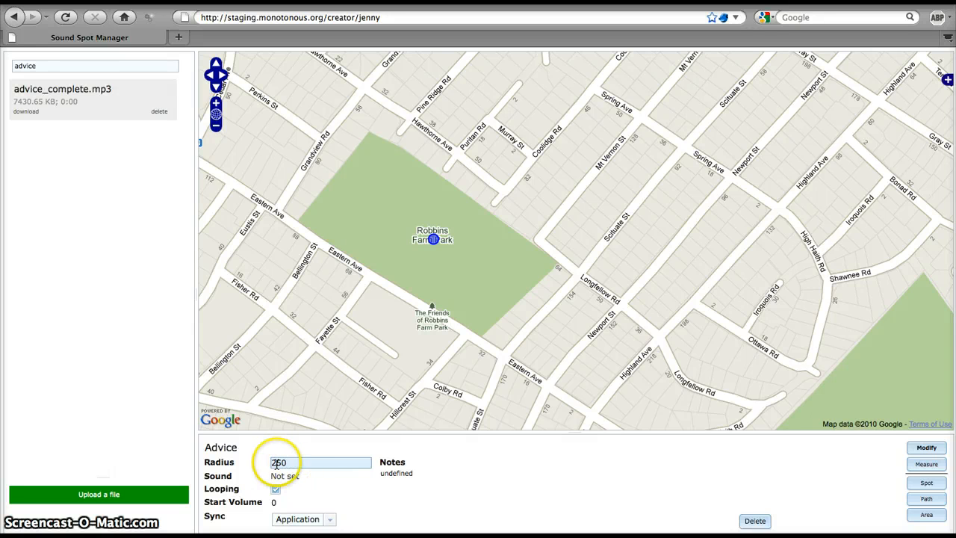
{"action": "left_click", "coordinate": [296, 462]}
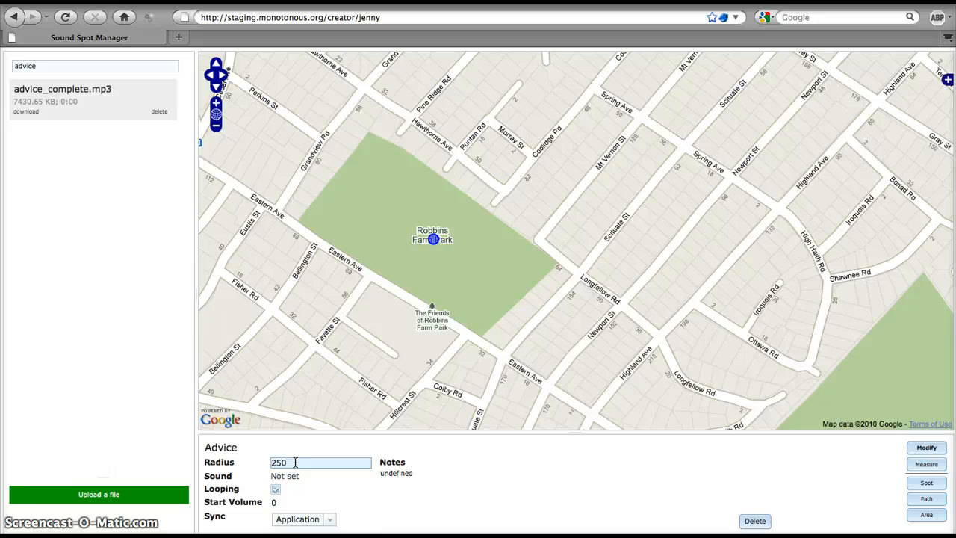
{"action": "left_click", "coordinate": [273, 503]}
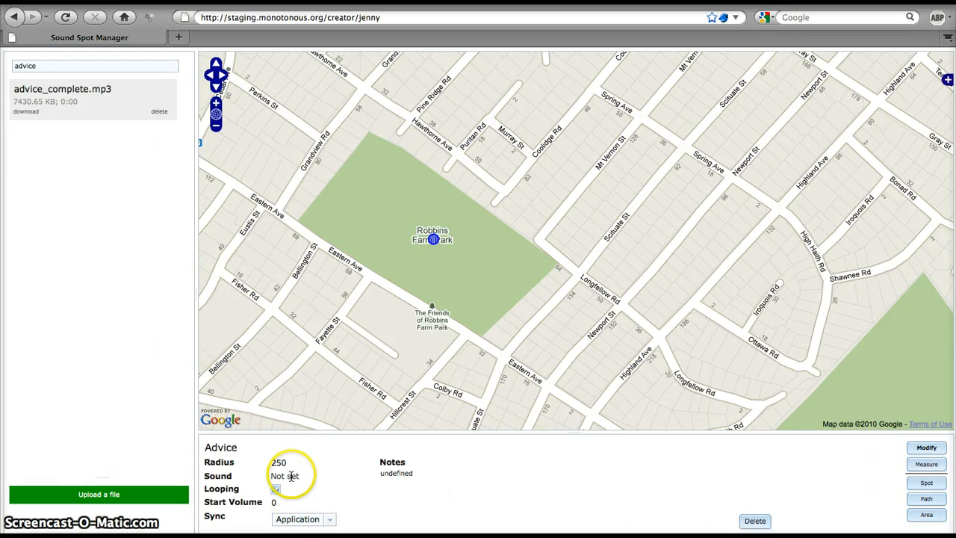
Assign advice_complete.mp3 as the sound of the Advice spot.
{"action": "left_click_drag", "start_coordinate": [118, 110], "coordinate": [271, 473]}
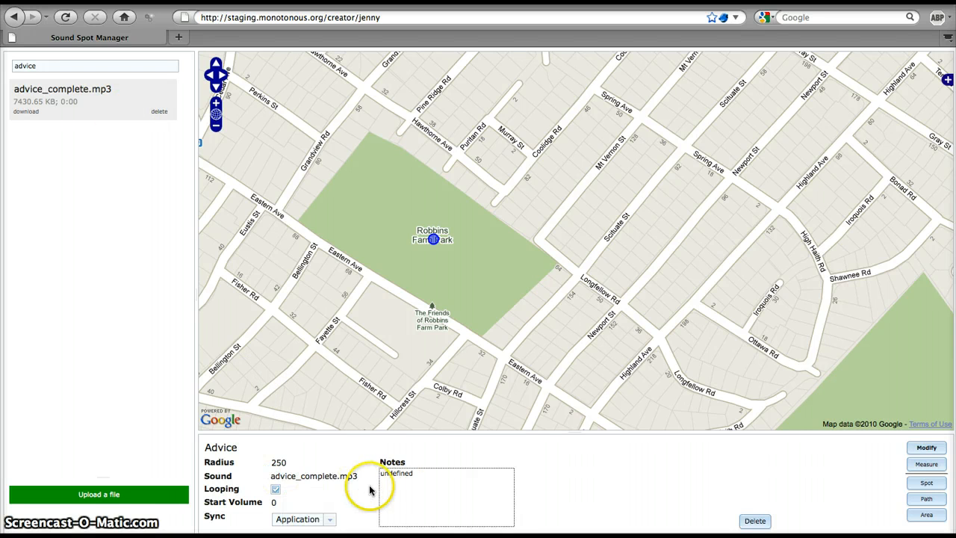
{"action": "left_click", "coordinate": [396, 477]}
{"action": "left_click", "coordinate": [320, 499]}
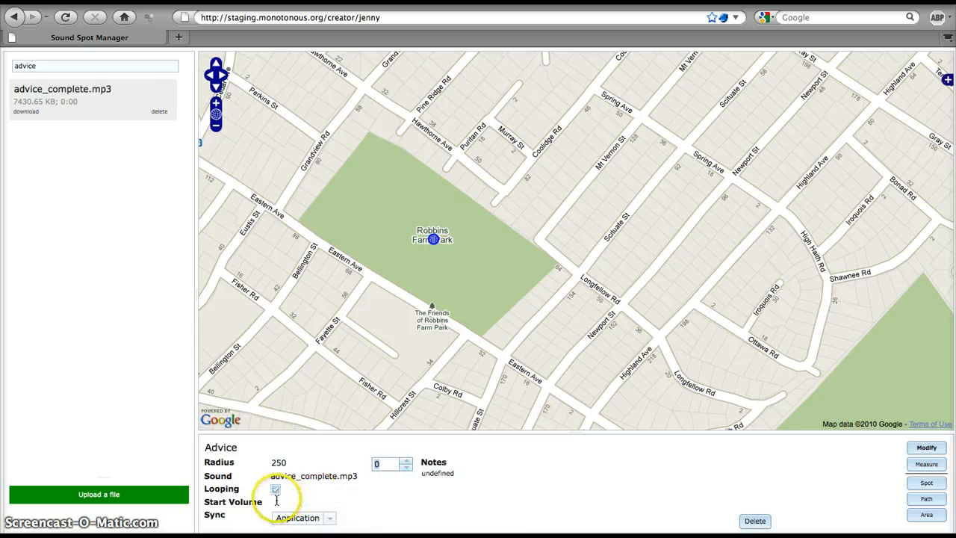
{"action": "left_click", "coordinate": [359, 522]}
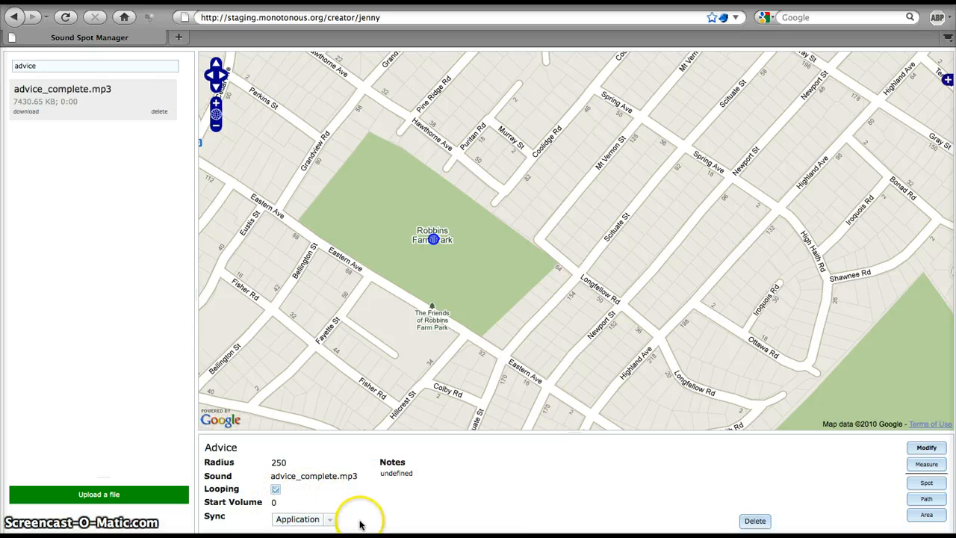
{"action": "left_click", "coordinate": [306, 519]}
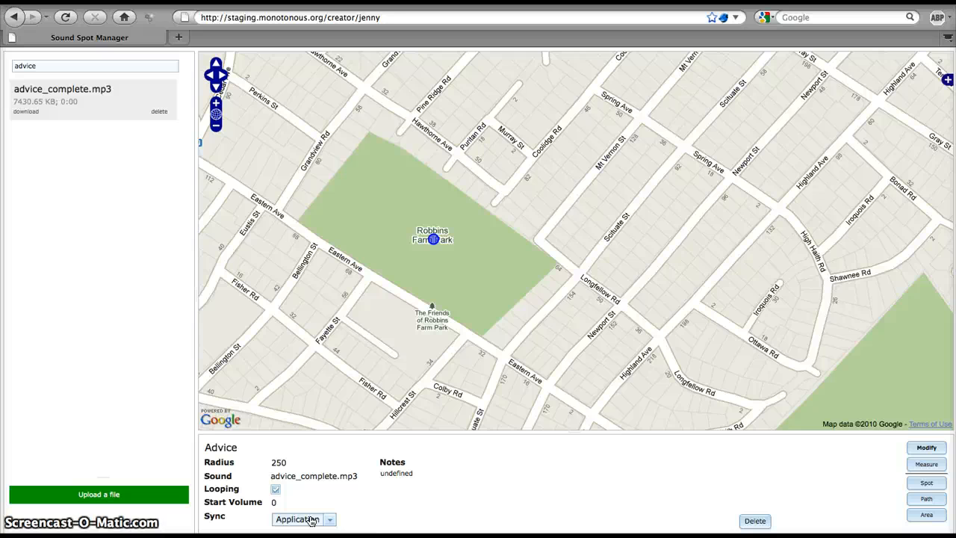
{"action": "left_click", "coordinate": [312, 521]}
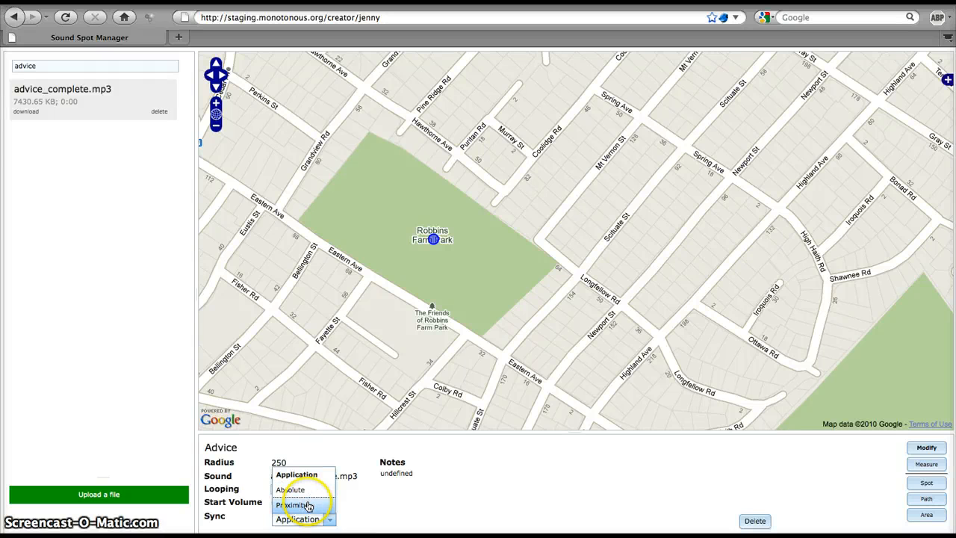
{"action": "left_click", "coordinate": [328, 505]}
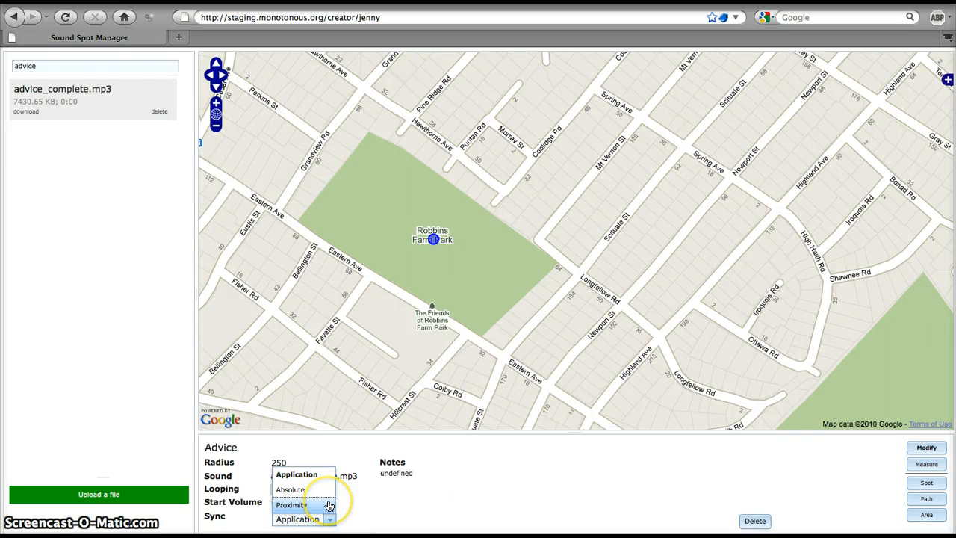
{"action": "left_click", "coordinate": [351, 501]}
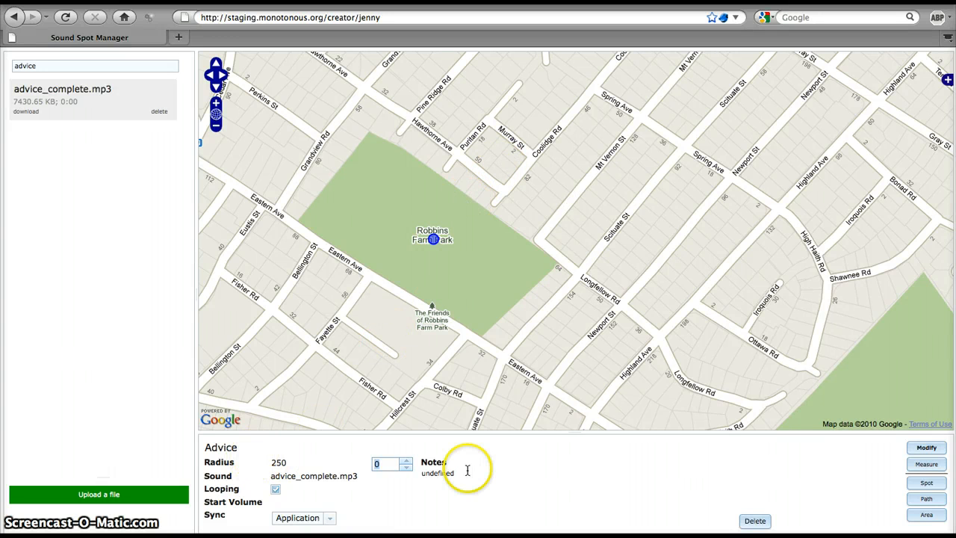
{"action": "left_click", "coordinate": [602, 486]}
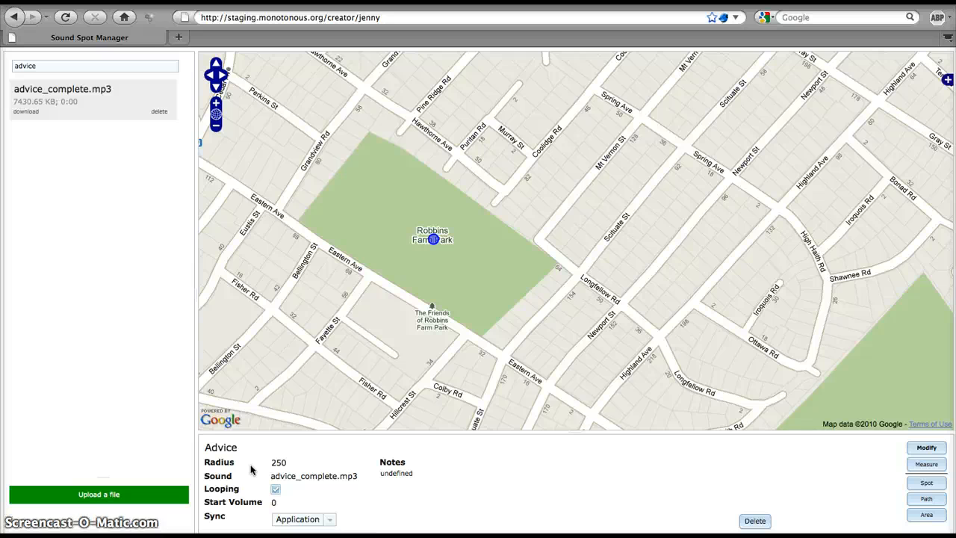
Set the Advice spot's sync mode to Absolute.
{"action": "left_click", "coordinate": [280, 521]}
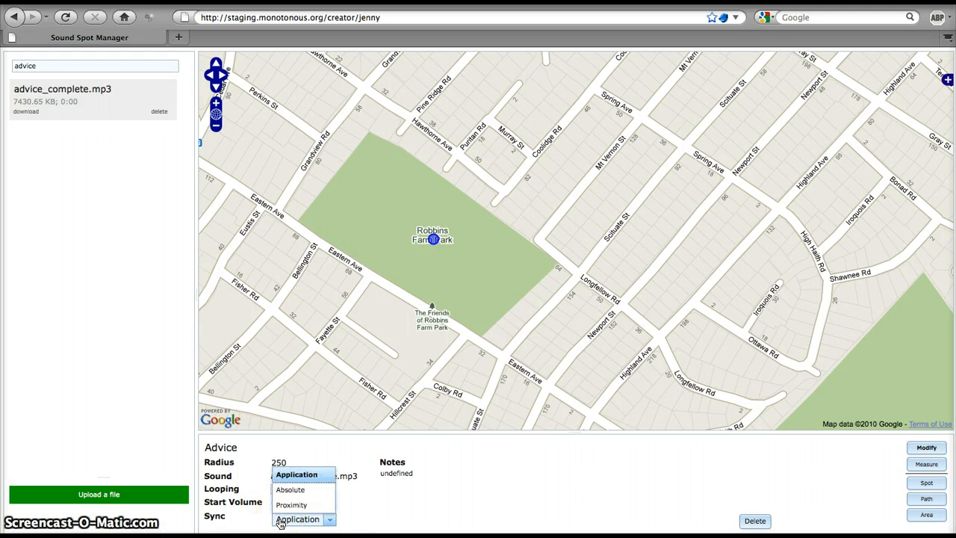
{"action": "left_click", "coordinate": [286, 491]}
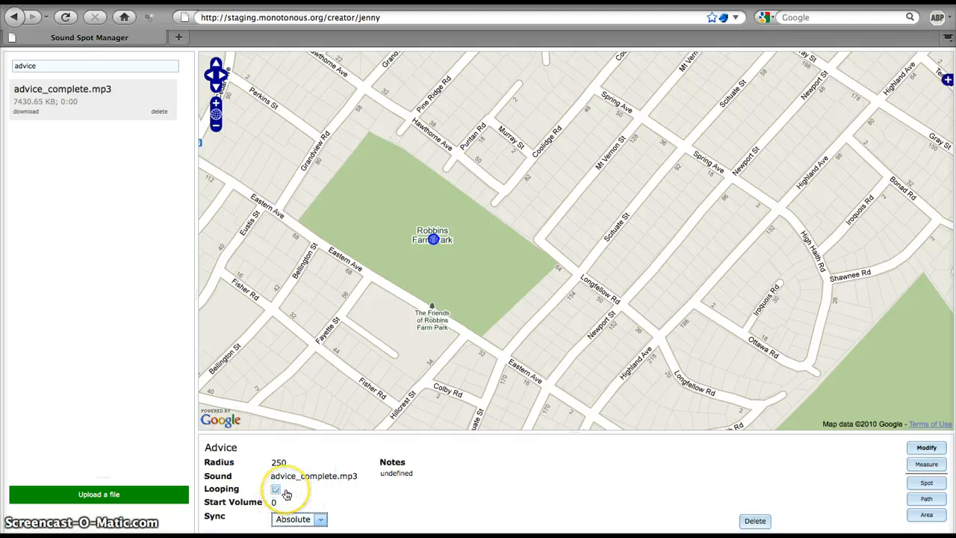
{"action": "left_click", "coordinate": [294, 462]}
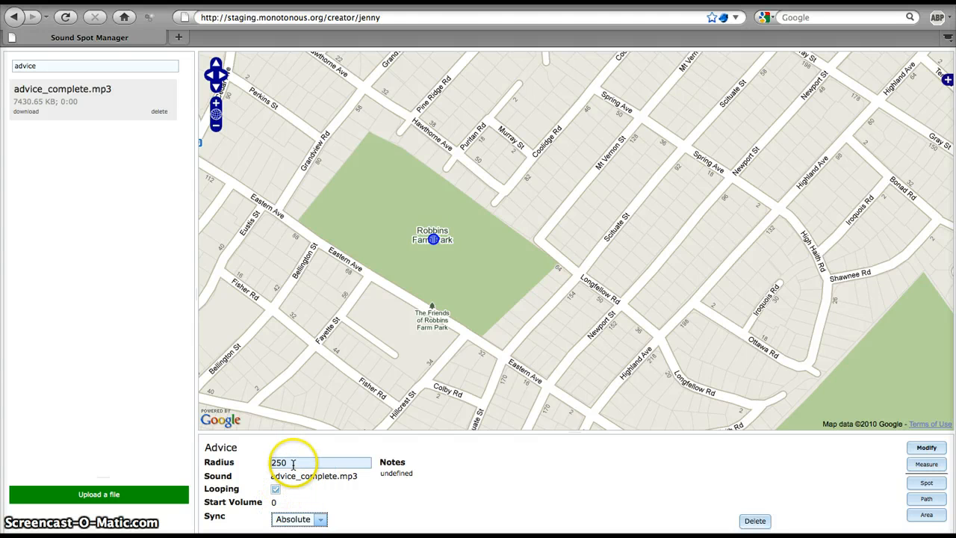
Measure the distance from the Advice spot to Coolidge Rd near the Spring Ave crossing.
{"action": "left_click", "coordinate": [927, 466]}
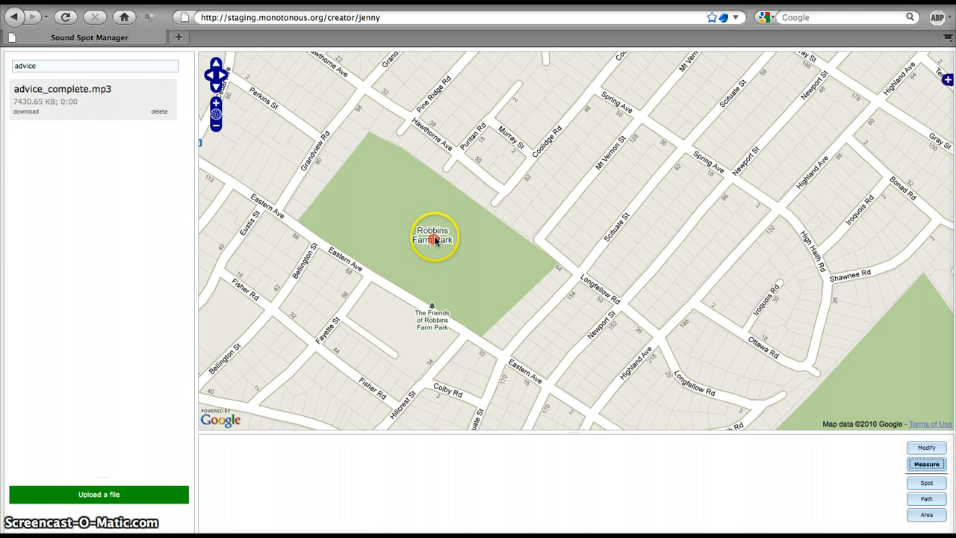
{"action": "left_click", "coordinate": [923, 466]}
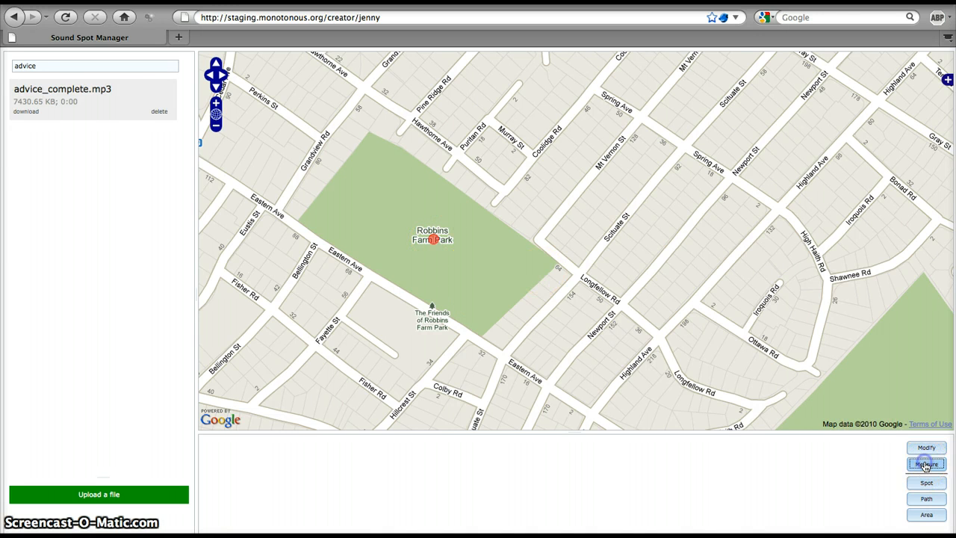
{"action": "left_click", "coordinate": [432, 236]}
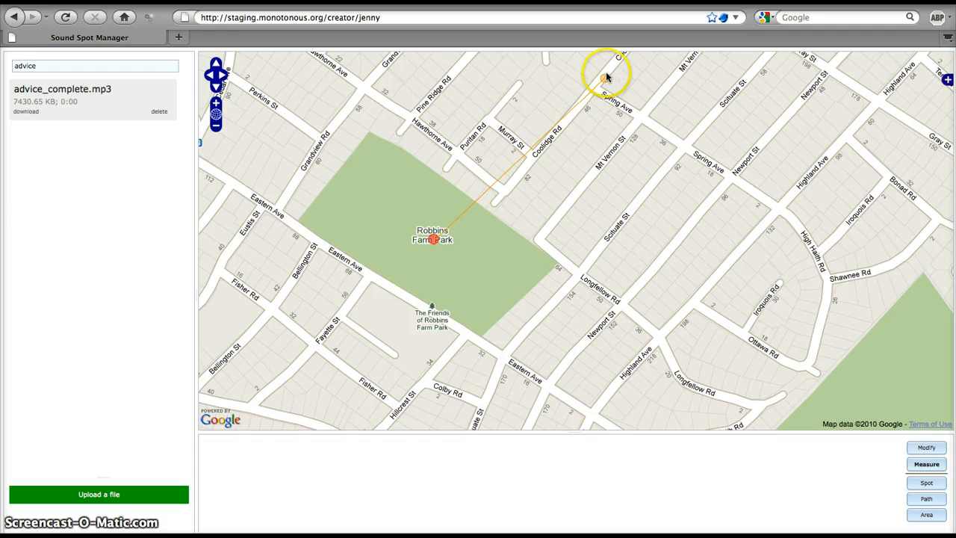
{"action": "left_click", "coordinate": [607, 68]}
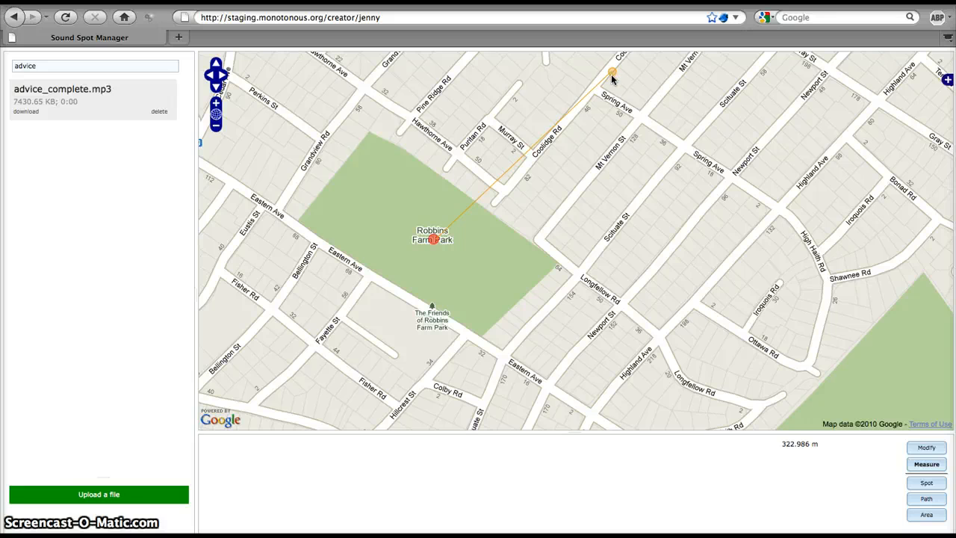
{"action": "double_click", "coordinate": [611, 73]}
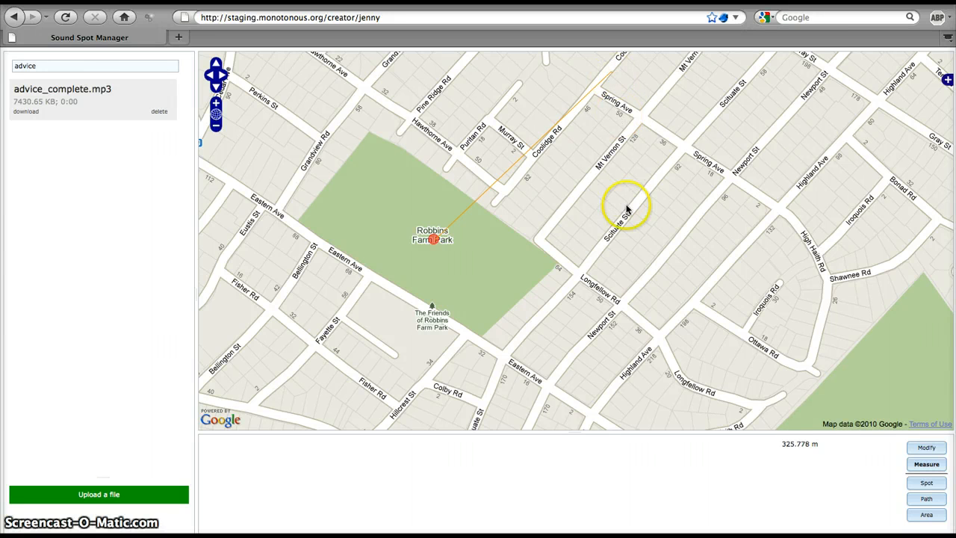
{"action": "left_click", "coordinate": [799, 444]}
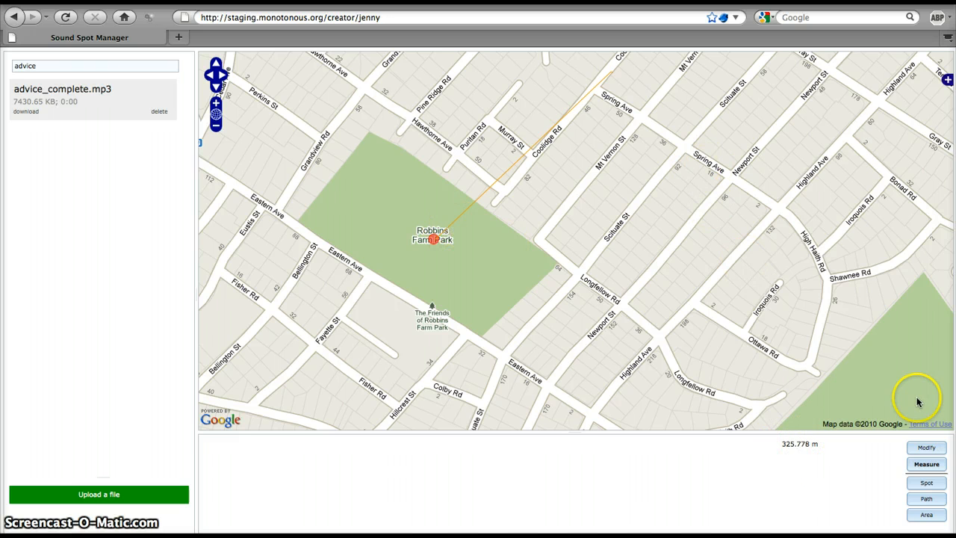
Measure from the Advice spot to the end of Hawthorne Rd, and again to Coolidge Rd near Murray St.
{"action": "left_click", "coordinate": [499, 176]}
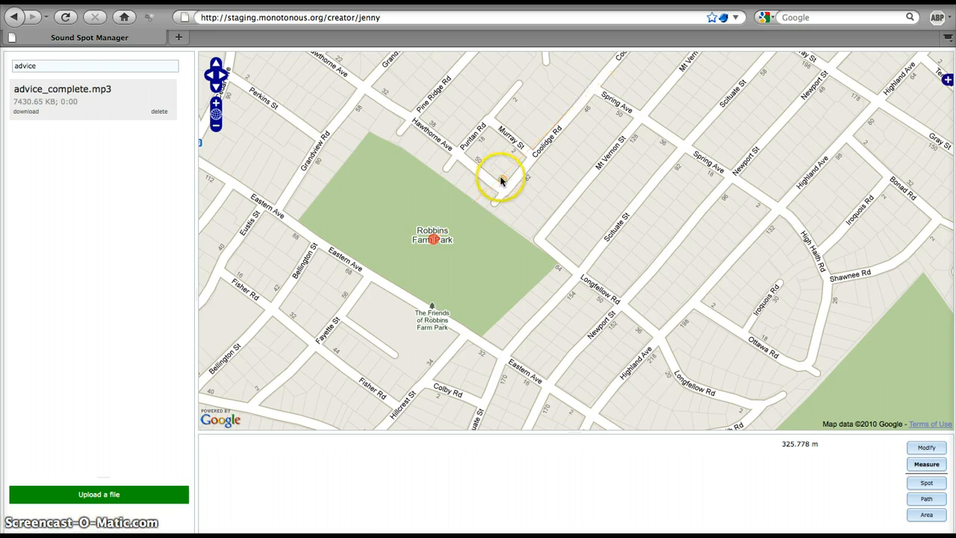
{"action": "left_click", "coordinate": [435, 237]}
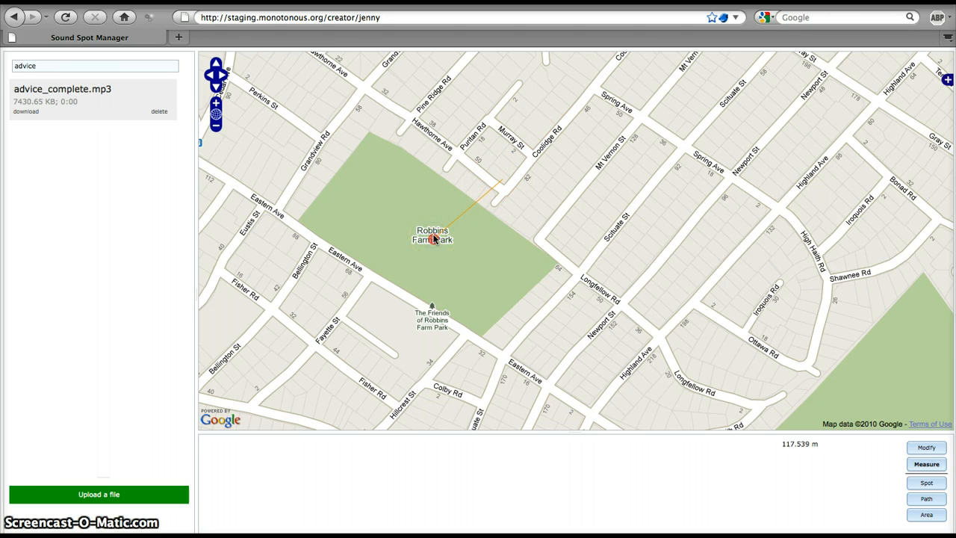
{"action": "left_click", "coordinate": [453, 216]}
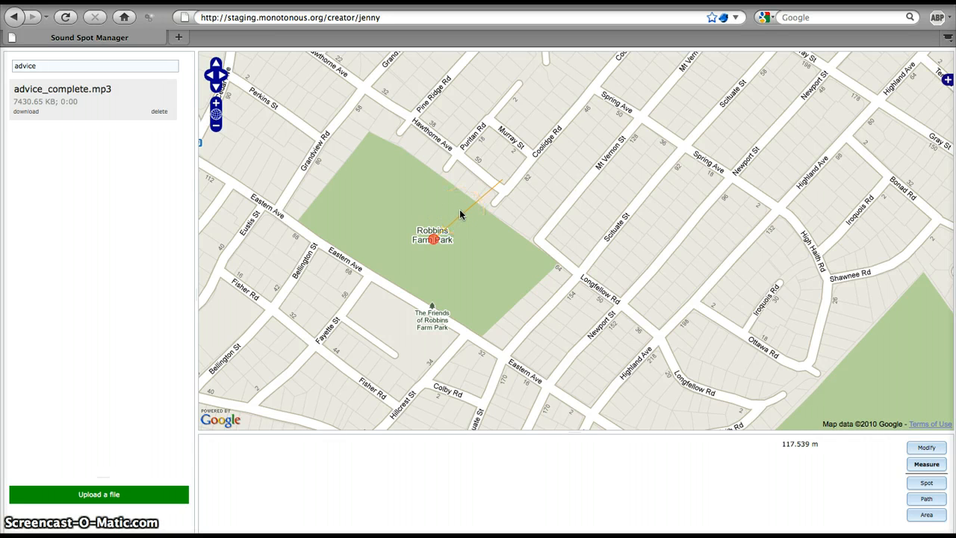
{"action": "left_click", "coordinate": [554, 129]}
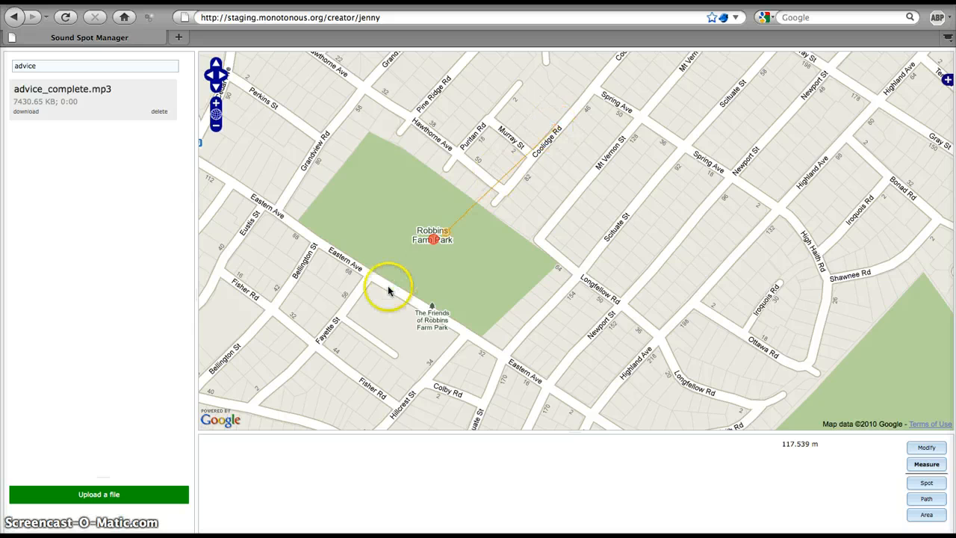
{"action": "left_click", "coordinate": [437, 233]}
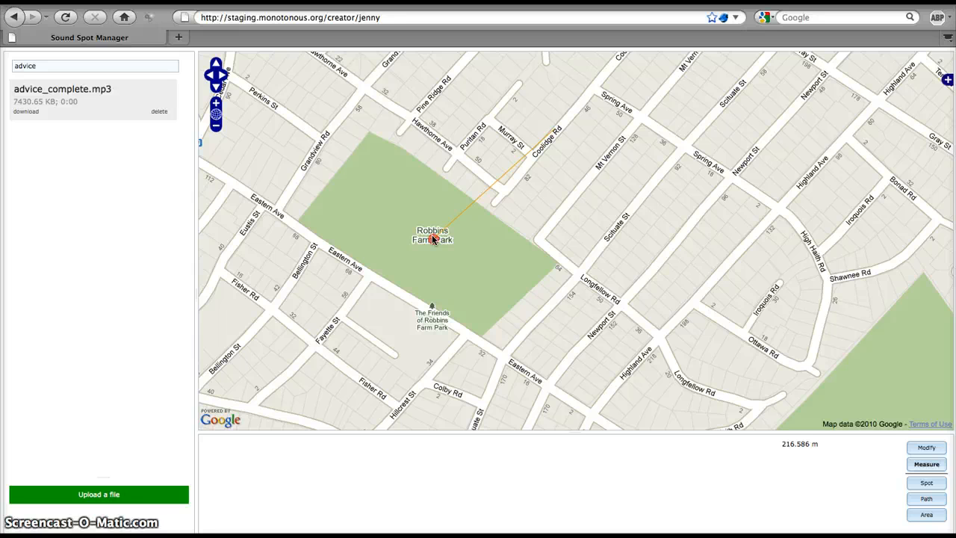
Measure the distance from the Advice spot to the park edge beside Grandview Rd.
{"action": "left_click", "coordinate": [433, 239]}
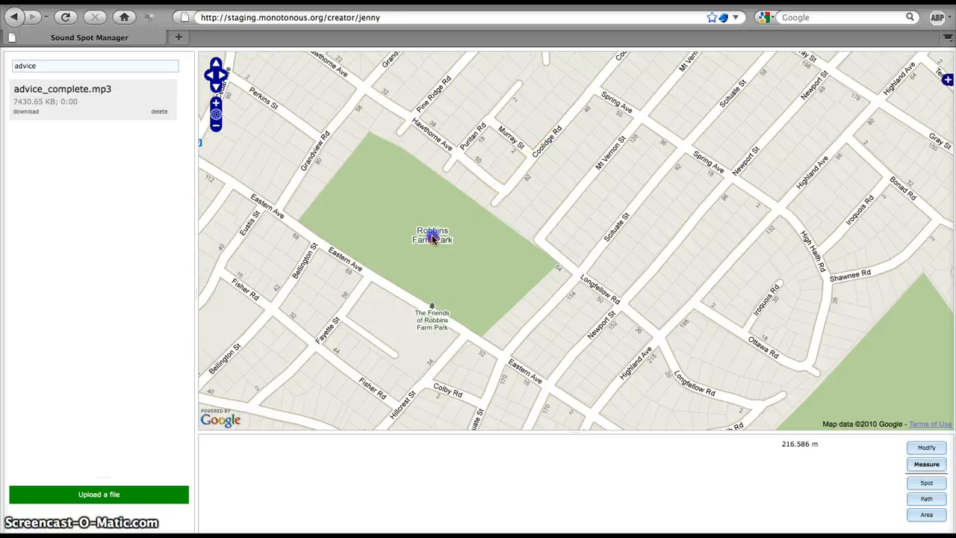
{"action": "left_click", "coordinate": [336, 174]}
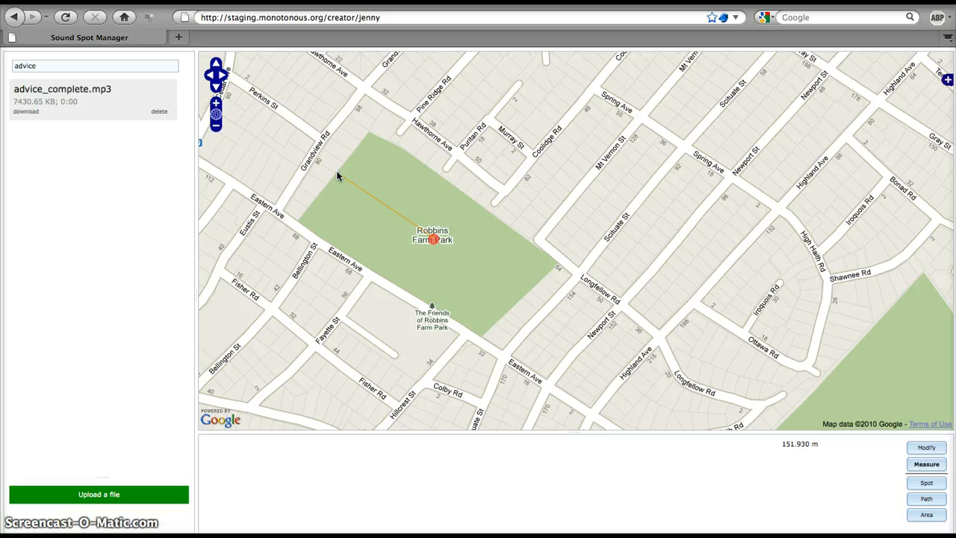
{"action": "mouse_move", "coordinate": [337, 176]}
{"action": "left_mouse_down"}
{"action": "mouse_move", "coordinate": [324, 181]}
{"action": "mouse_move", "coordinate": [346, 167]}
{"action": "left_mouse_up"}
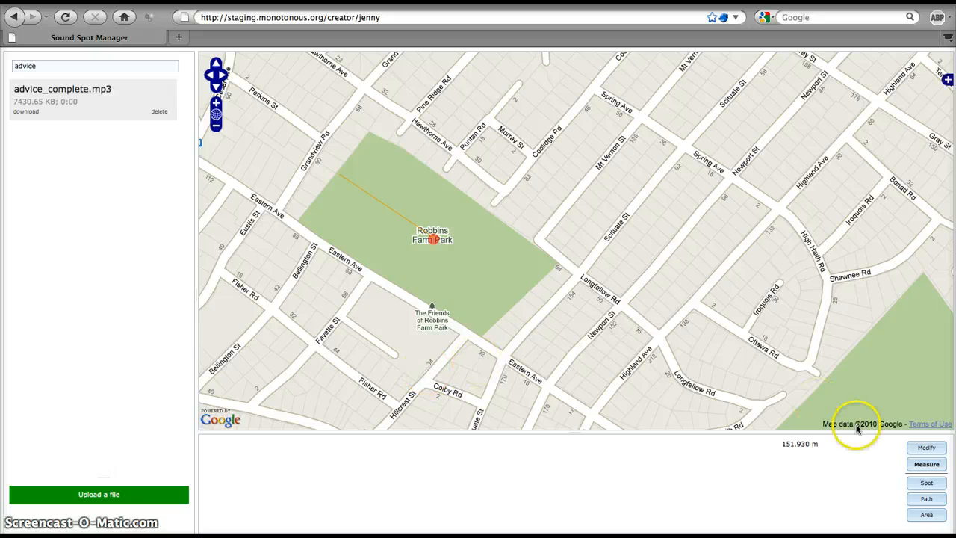
Set the Advice spot's radius to 150.
{"action": "left_click", "coordinate": [924, 446]}
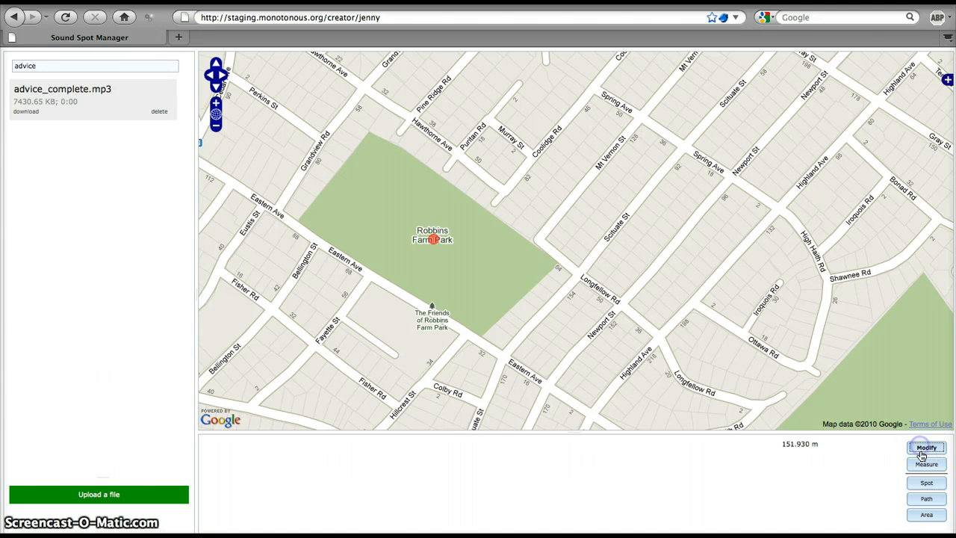
{"action": "left_click", "coordinate": [434, 239]}
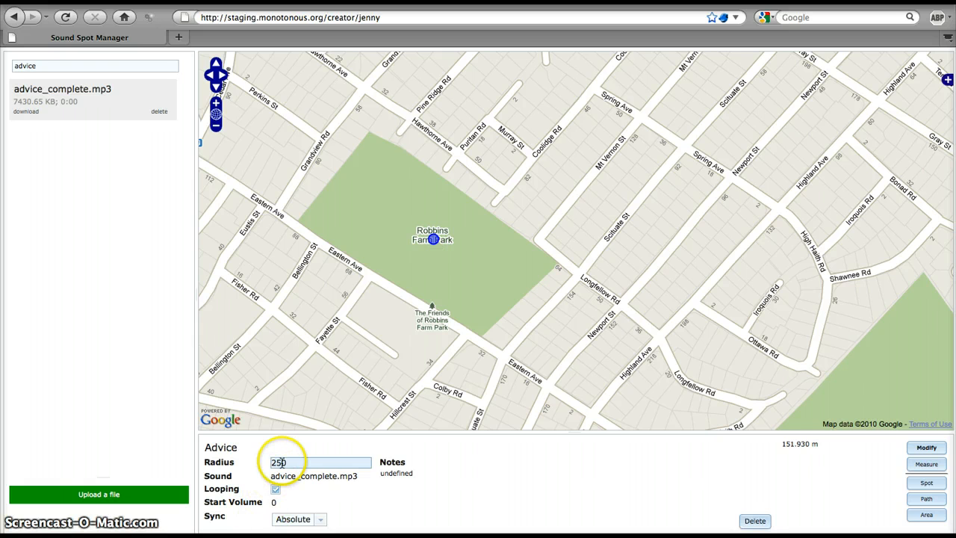
{"action": "left_click", "coordinate": [275, 463]}
{"action": "left_click", "coordinate": [275, 463]}
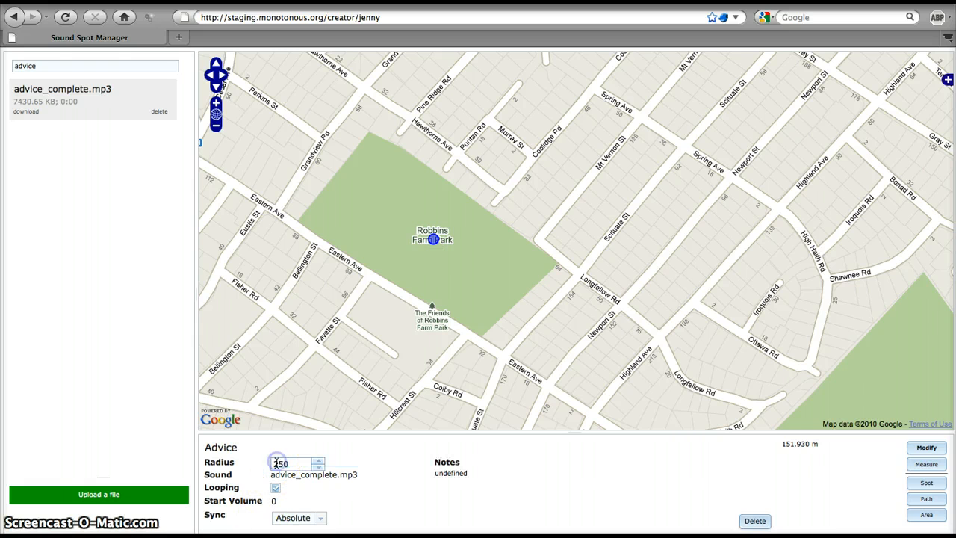
{"action": "key", "text": "BackSpace"}
{"action": "type", "text": "1"}
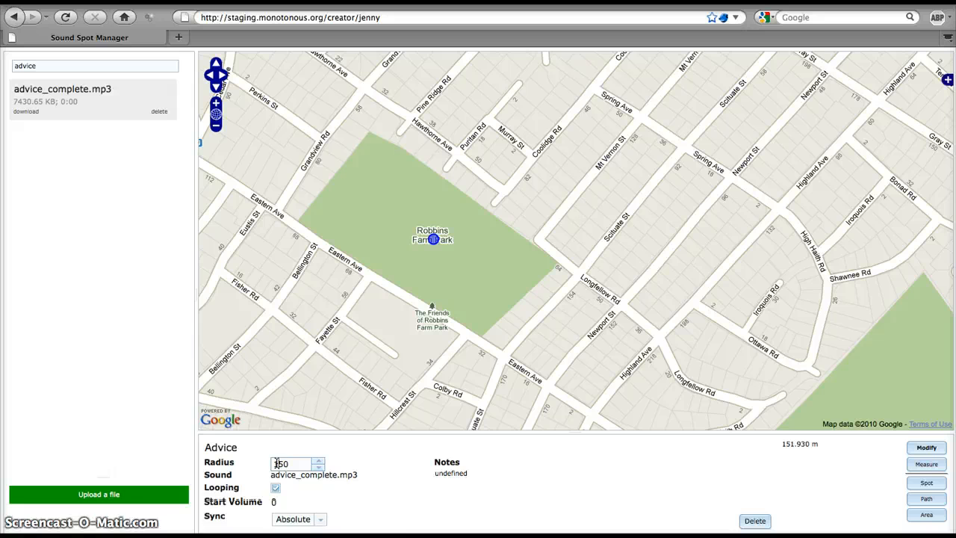
{"action": "left_click", "coordinate": [473, 512]}
{"action": "left_click", "coordinate": [542, 495]}
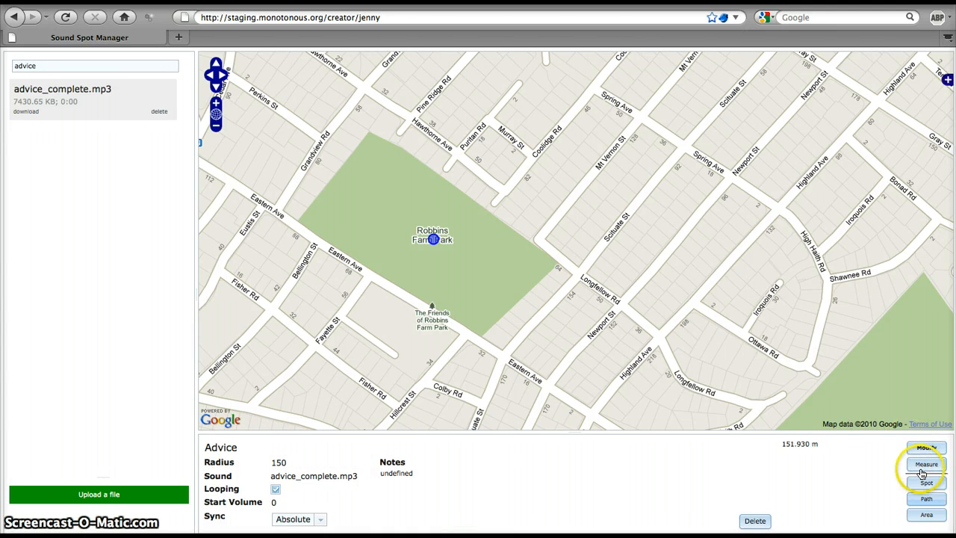
Draw a short straight two-point path inside the park's northwest part near Grandview Rd and select it for modification.
{"action": "left_click", "coordinate": [925, 499]}
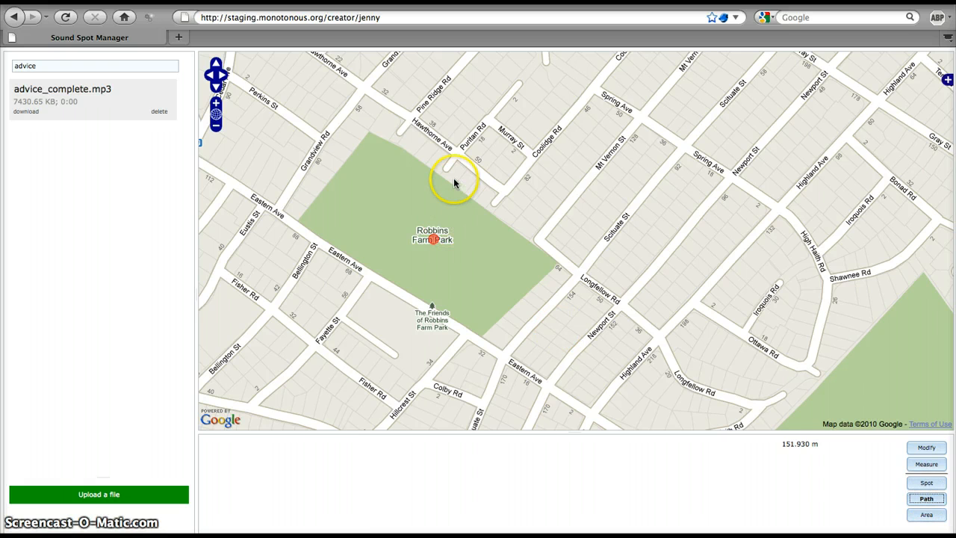
{"action": "left_click", "coordinate": [371, 151]}
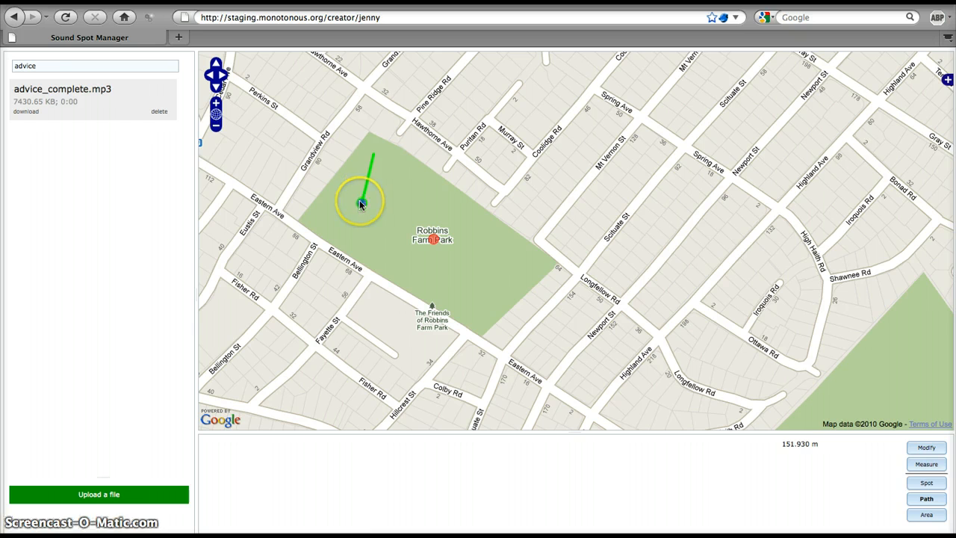
{"action": "double_click", "coordinate": [360, 200]}
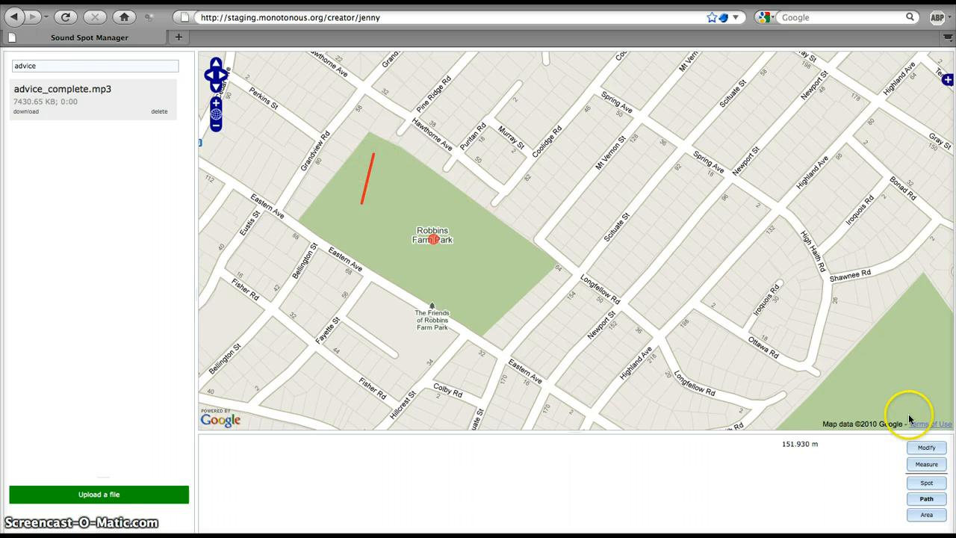
{"action": "left_click", "coordinate": [931, 447]}
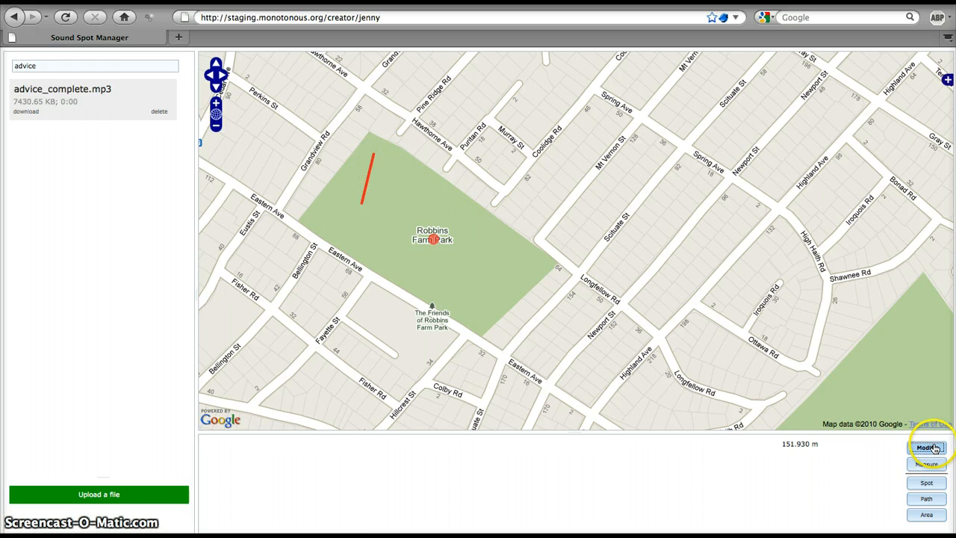
{"action": "left_click", "coordinate": [369, 172]}
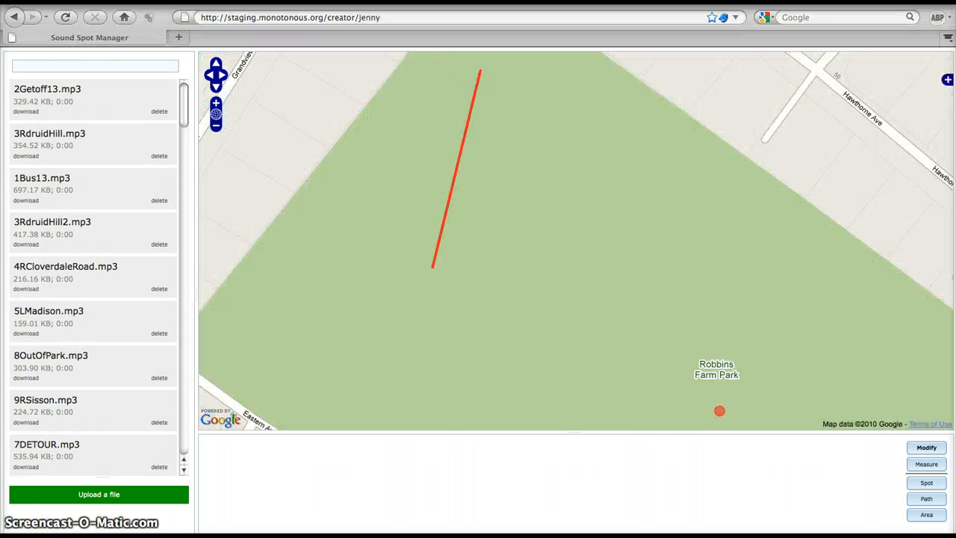
Delete the short straight path in the park's northwest part.
{"action": "left_click", "coordinate": [919, 450]}
{"action": "left_click", "coordinate": [463, 150]}
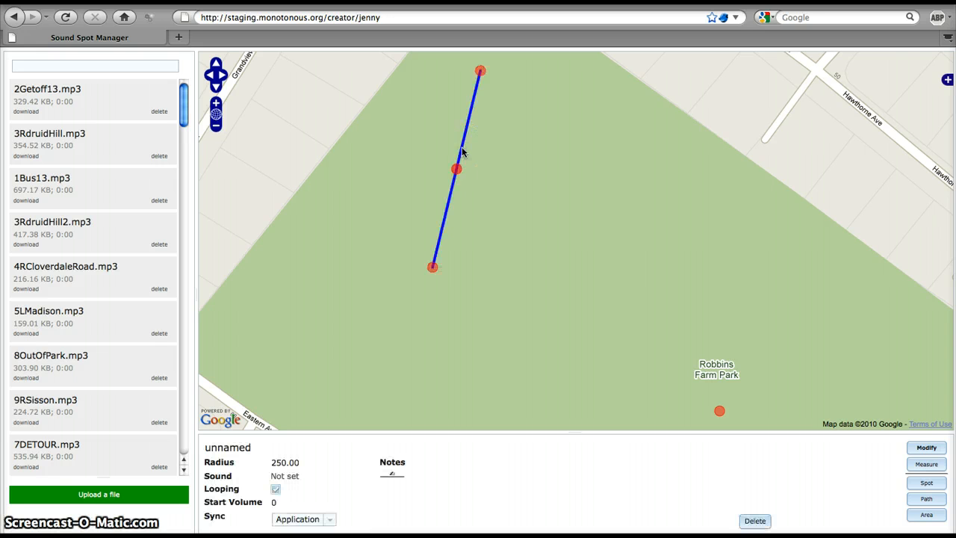
{"action": "left_click", "coordinate": [743, 520]}
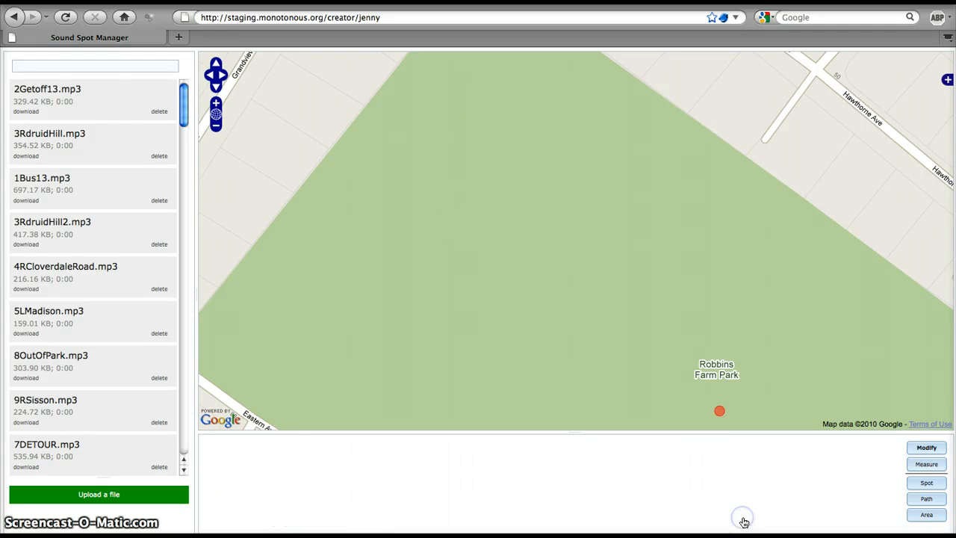
Draw a new straight two-point path across the park's northwest part and open its properties.
{"action": "left_click", "coordinate": [924, 497]}
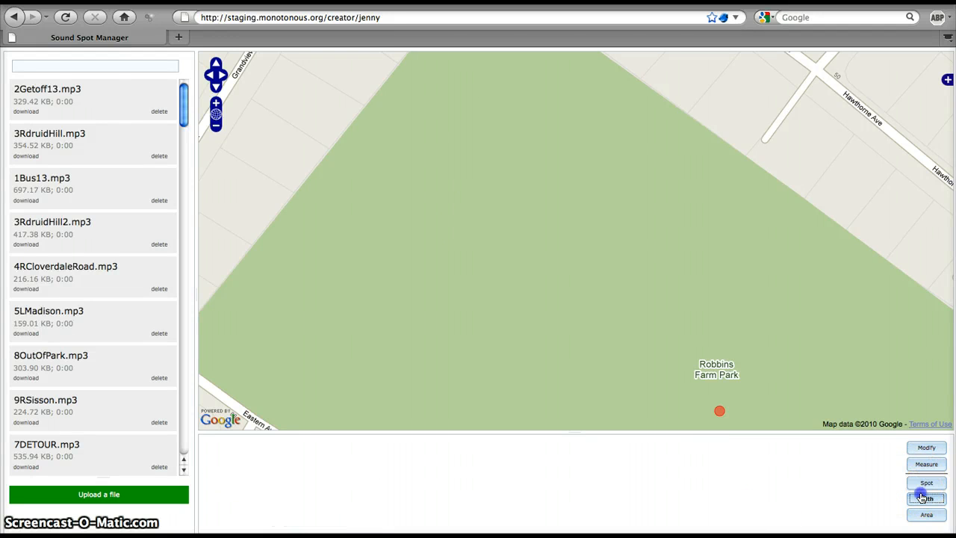
{"action": "left_click", "coordinate": [503, 85]}
{"action": "double_click", "coordinate": [409, 295]}
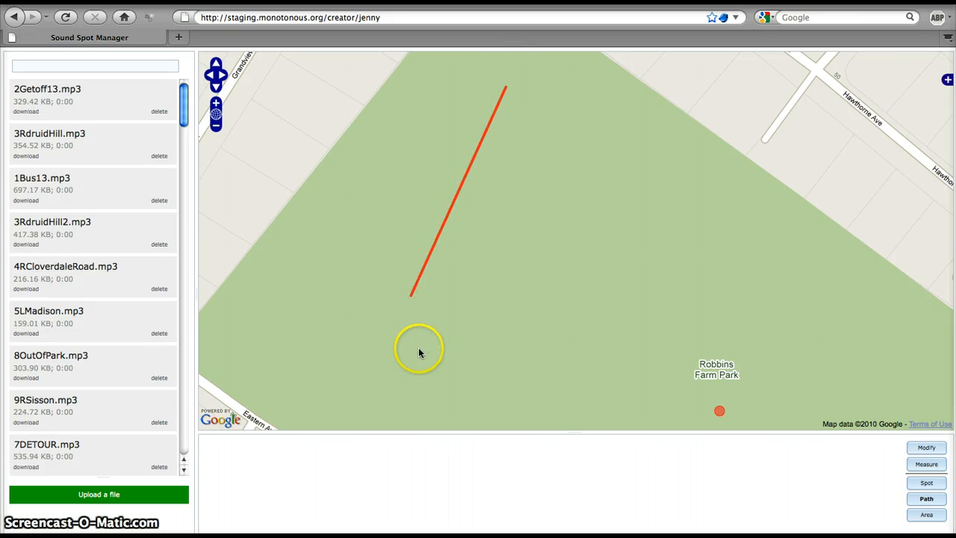
{"action": "left_click", "coordinate": [926, 446]}
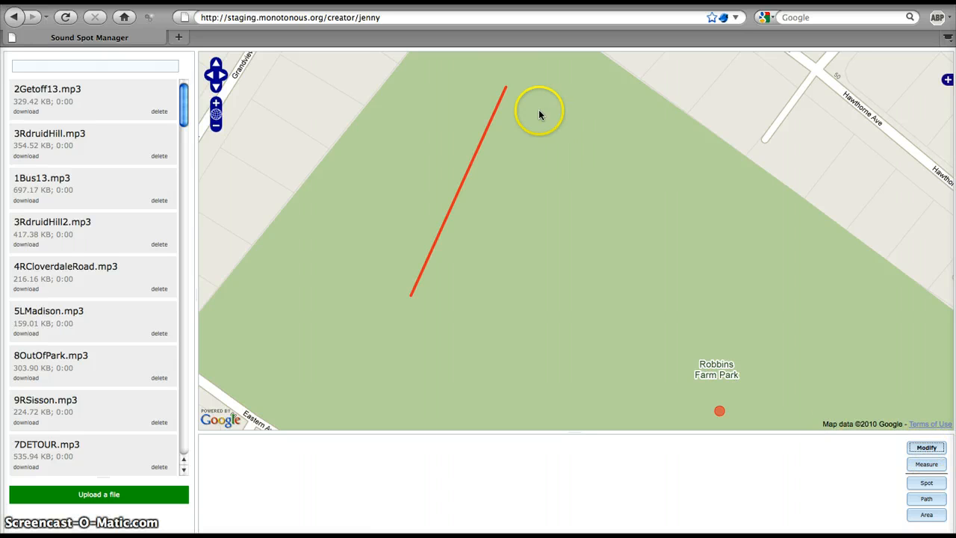
{"action": "left_click", "coordinate": [475, 153]}
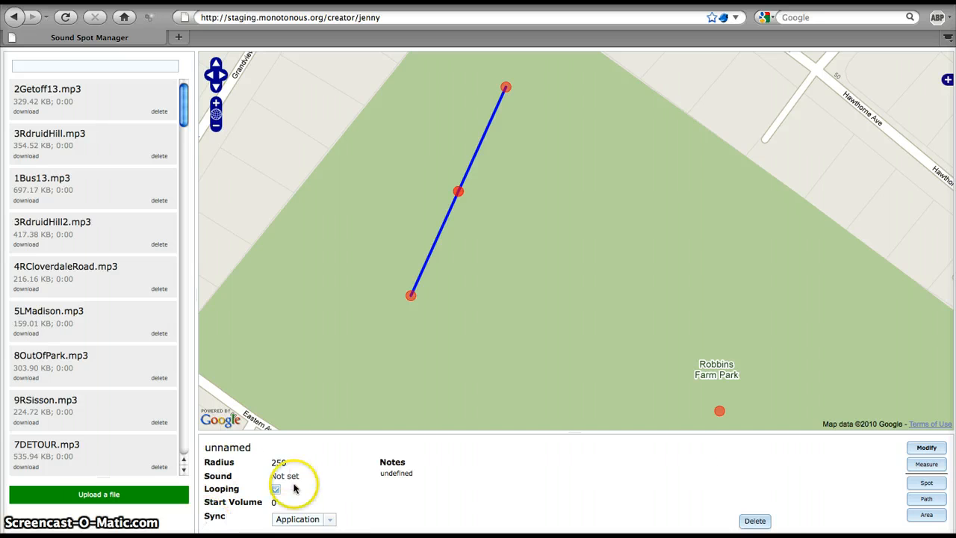
{"action": "left_click", "coordinate": [239, 446]}
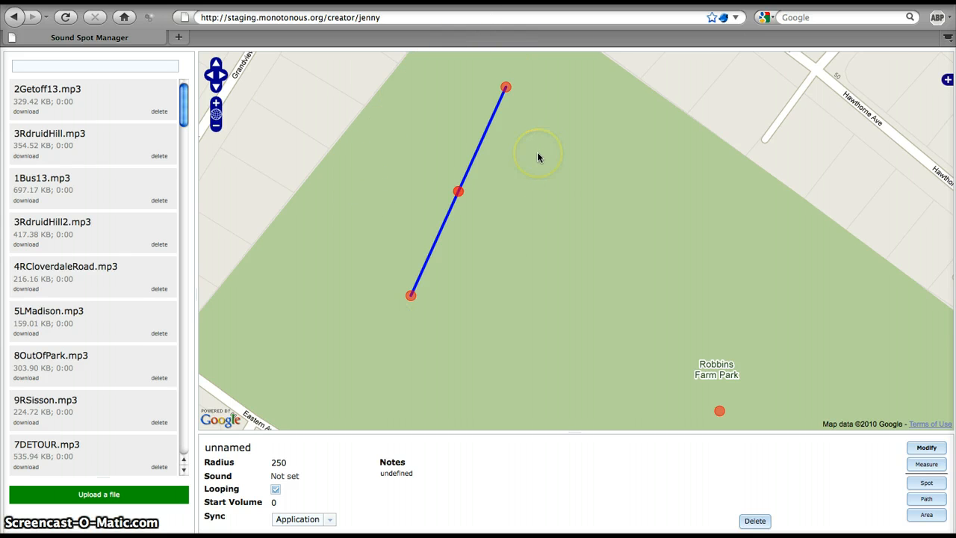
Draw a zigzag path with seven points around and across the straight path, reaching beyond the park edge toward Grandview Rd.
{"action": "left_click", "coordinate": [926, 498]}
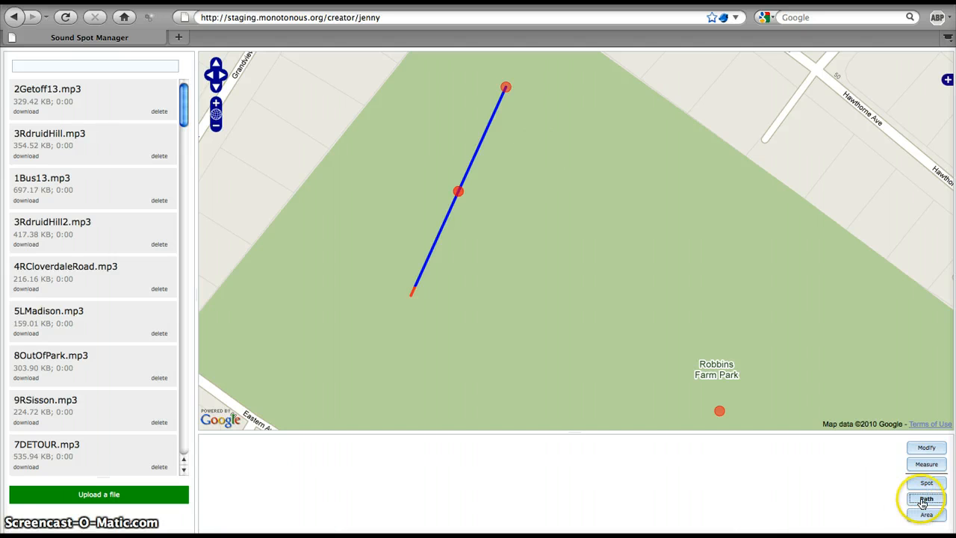
{"action": "left_click", "coordinate": [629, 165]}
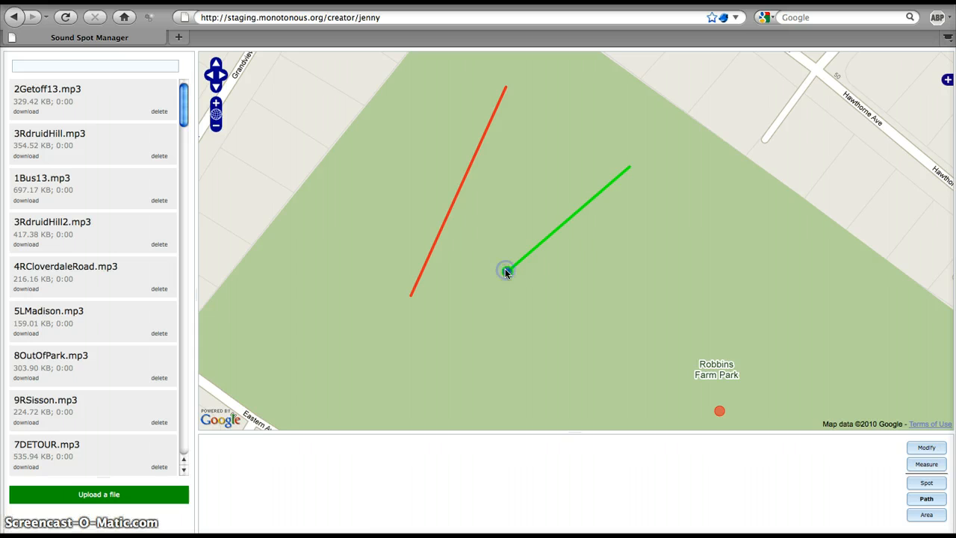
{"action": "left_click", "coordinate": [504, 270]}
{"action": "double_click", "coordinate": [550, 309]}
{"action": "left_click", "coordinate": [403, 355]}
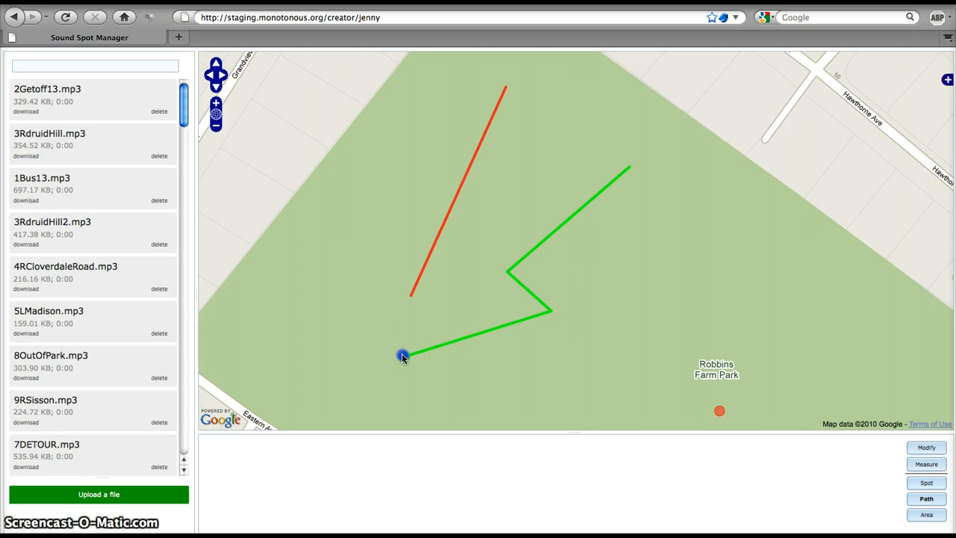
{"action": "left_click", "coordinate": [258, 191]}
{"action": "left_click", "coordinate": [495, 123]}
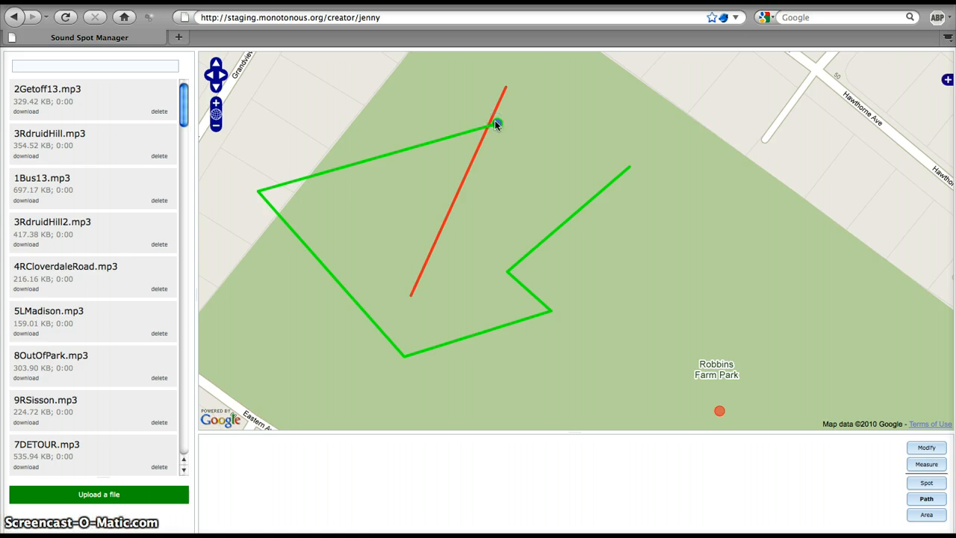
{"action": "left_click", "coordinate": [394, 93]}
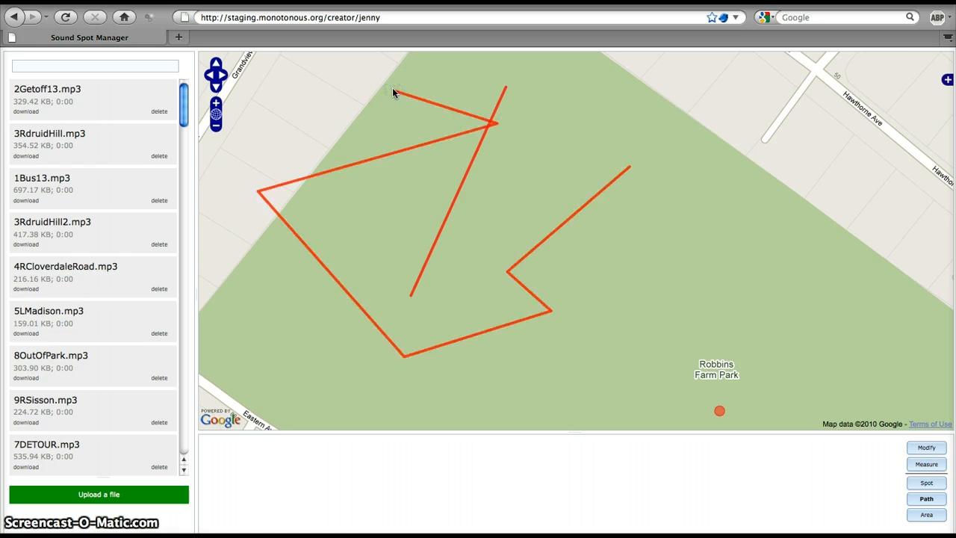
Select the zigzag path and delete it.
{"action": "left_click", "coordinate": [925, 447]}
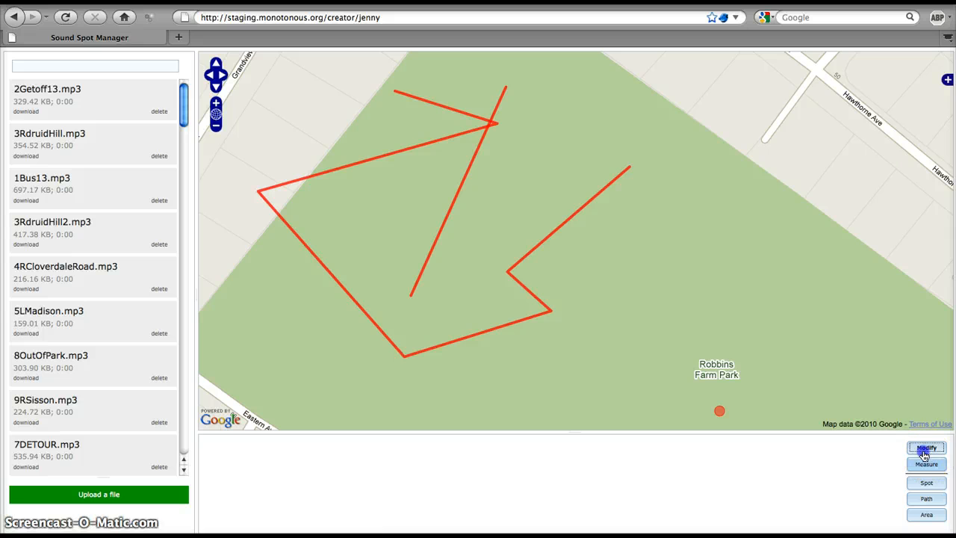
{"action": "left_click", "coordinate": [507, 273]}
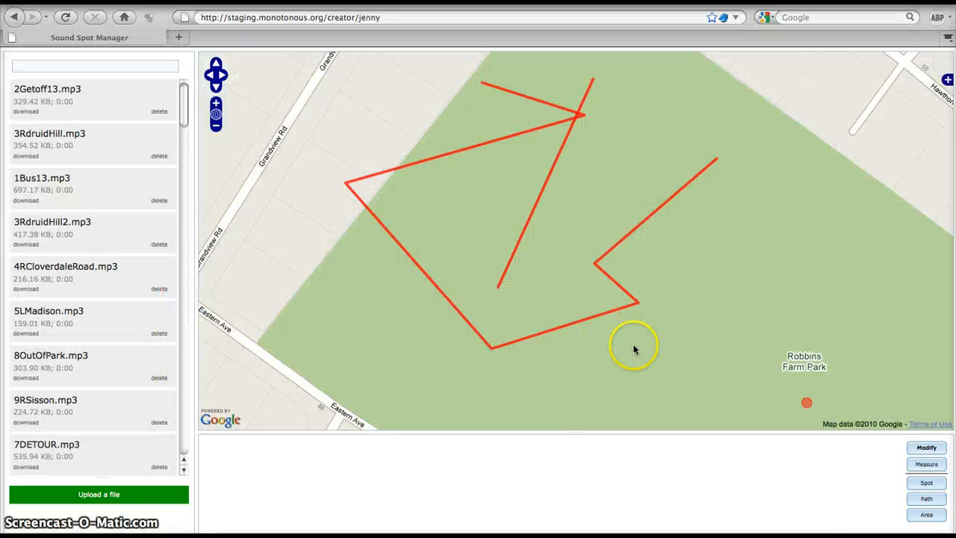
{"action": "left_click", "coordinate": [917, 447]}
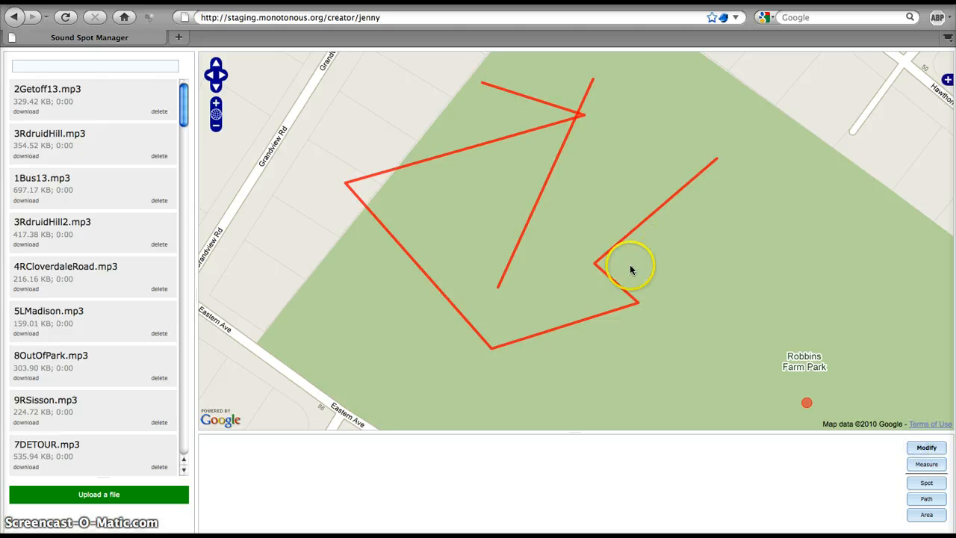
{"action": "left_click", "coordinate": [601, 261]}
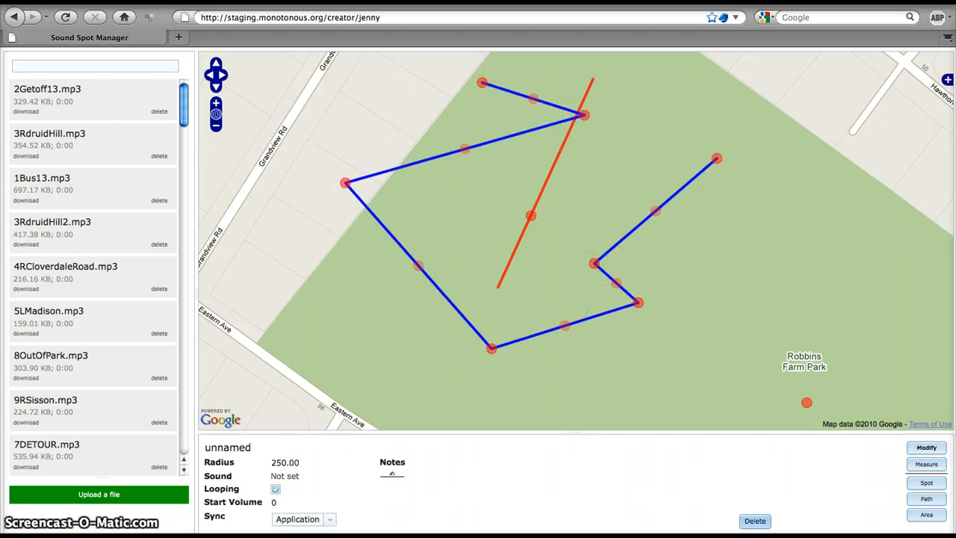
{"action": "left_click", "coordinate": [754, 520]}
Select the remaining straight path and delete it.
{"action": "left_click", "coordinate": [566, 217]}
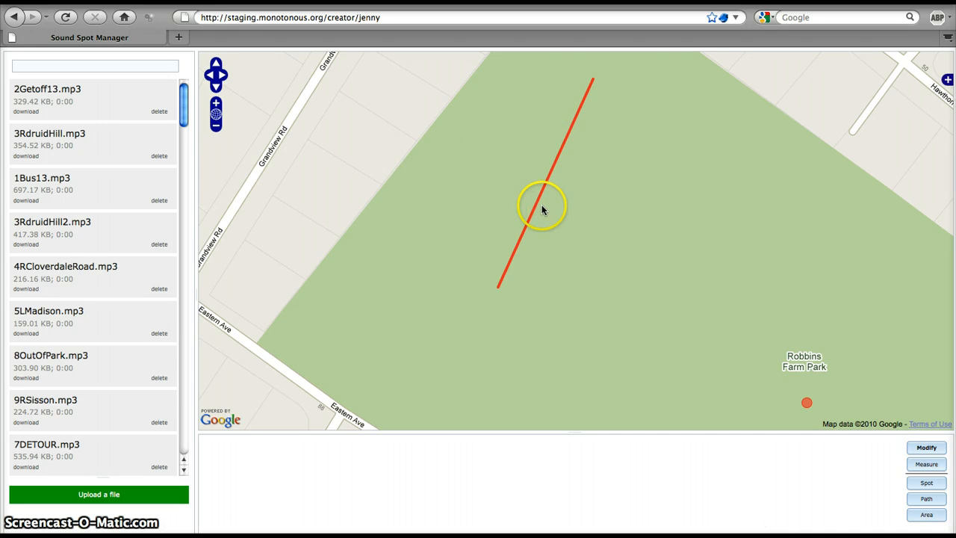
{"action": "left_click", "coordinate": [534, 205]}
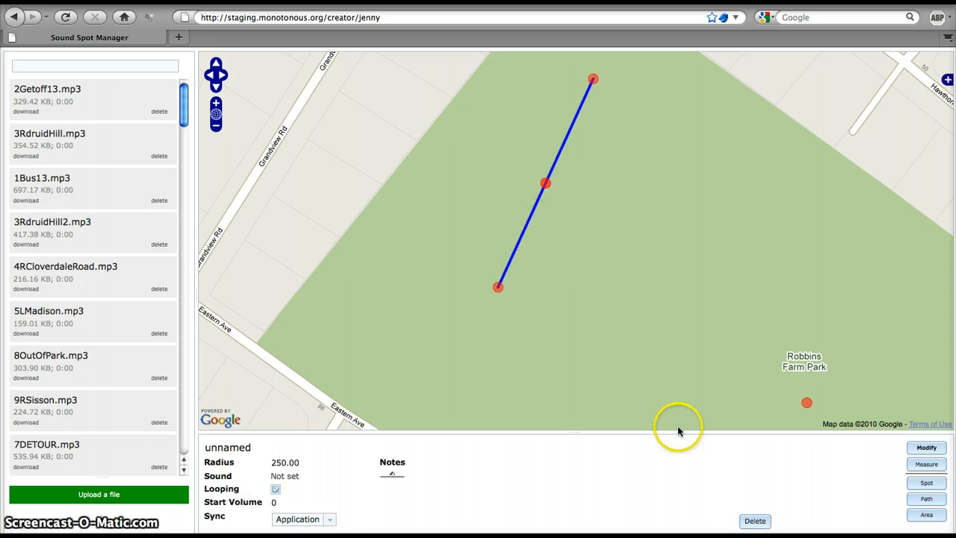
{"action": "left_click", "coordinate": [754, 520]}
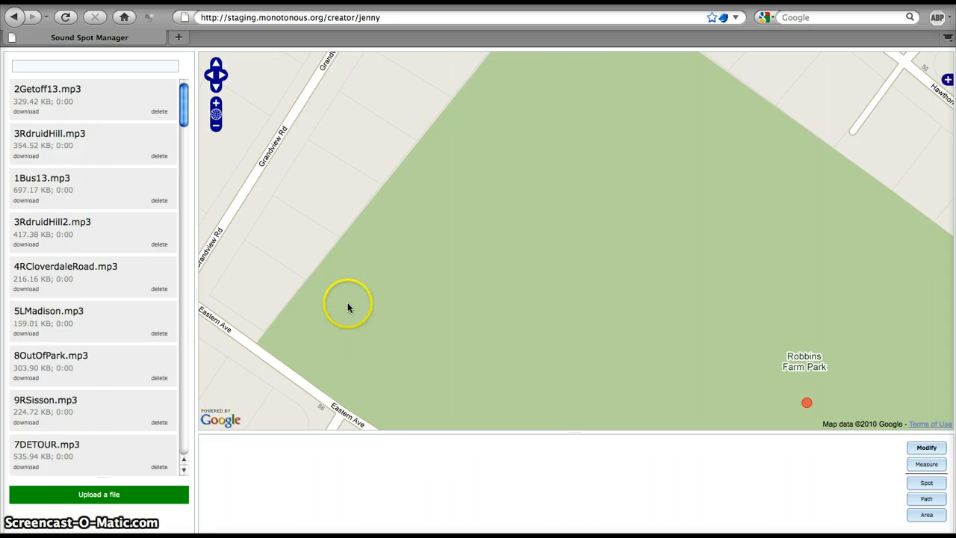
Outline a four-corner sound area over Robbins Farm Park, from Eastern Ave along the Grandview Rd side and across to Longfellow Rd.
{"action": "left_click", "coordinate": [216, 125]}
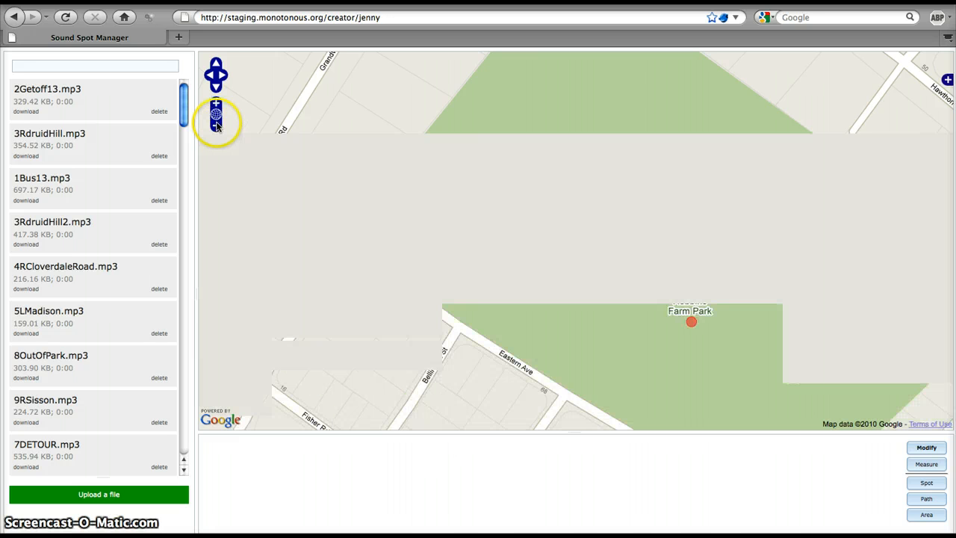
{"action": "left_click_drag", "start_coordinate": [801, 329], "coordinate": [727, 289]}
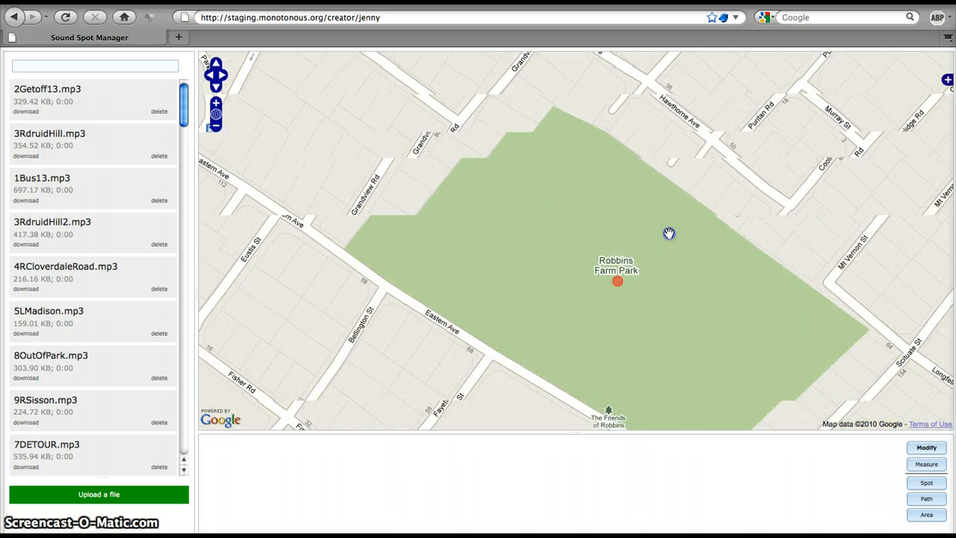
{"action": "left_click_drag", "start_coordinate": [669, 233], "coordinate": [665, 231]}
{"action": "left_click", "coordinate": [924, 515]}
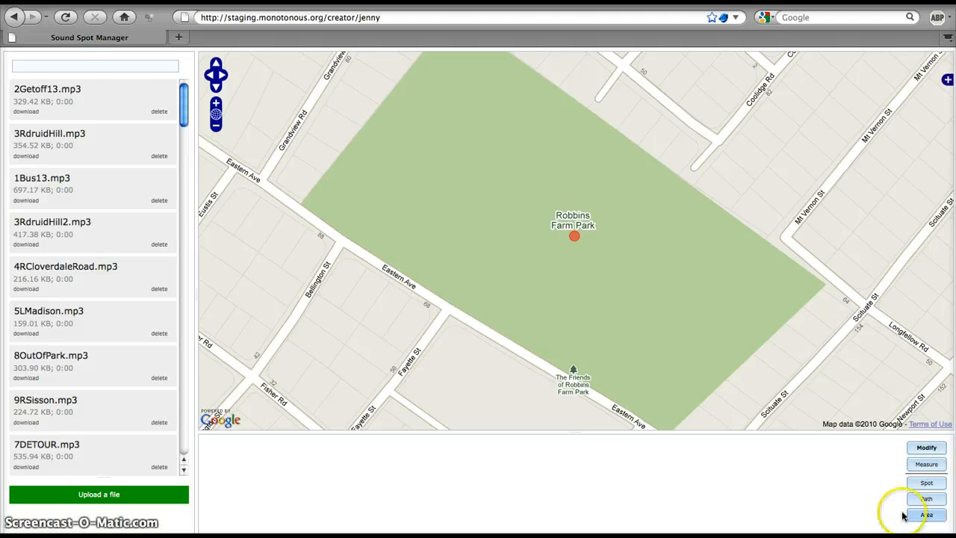
{"action": "left_click", "coordinate": [301, 199]}
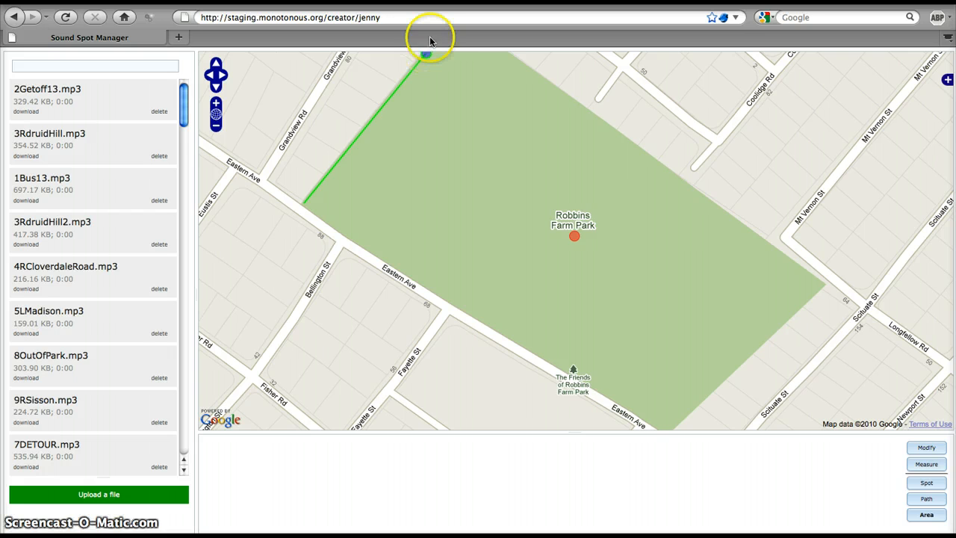
{"action": "left_click", "coordinate": [425, 53]}
{"action": "left_click", "coordinate": [439, 55]}
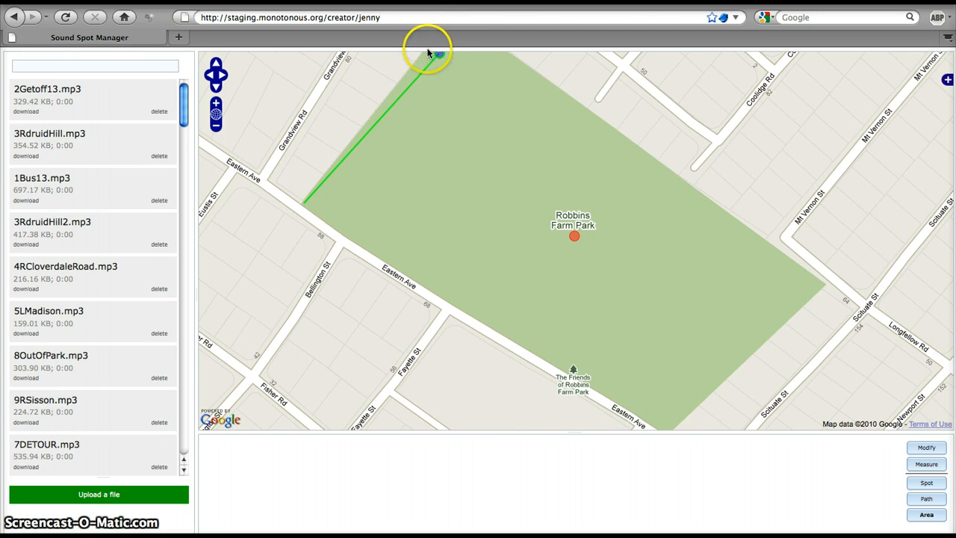
{"action": "left_click", "coordinate": [420, 59]}
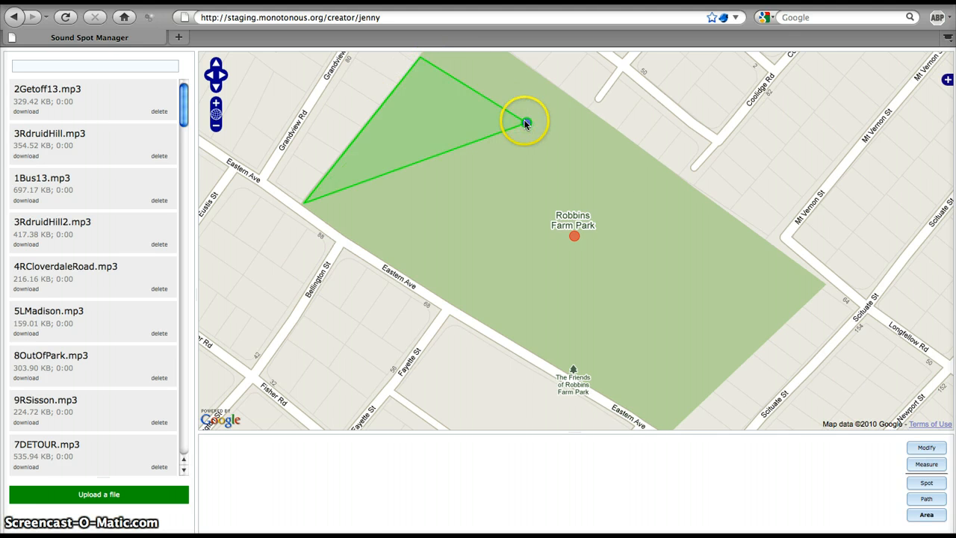
{"action": "left_click_drag", "start_coordinate": [780, 262], "coordinate": [823, 282]}
{"action": "left_click", "coordinate": [824, 282]}
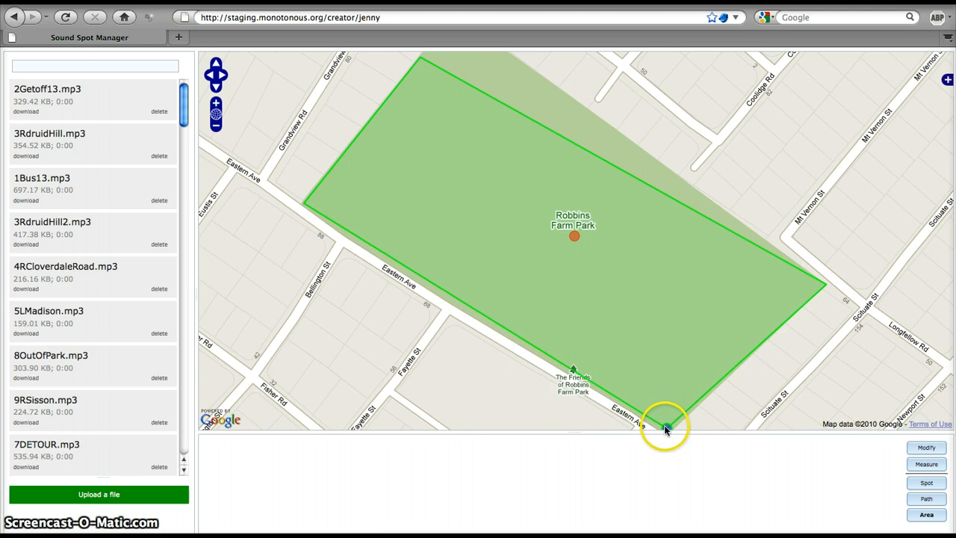
{"action": "double_click", "coordinate": [664, 425]}
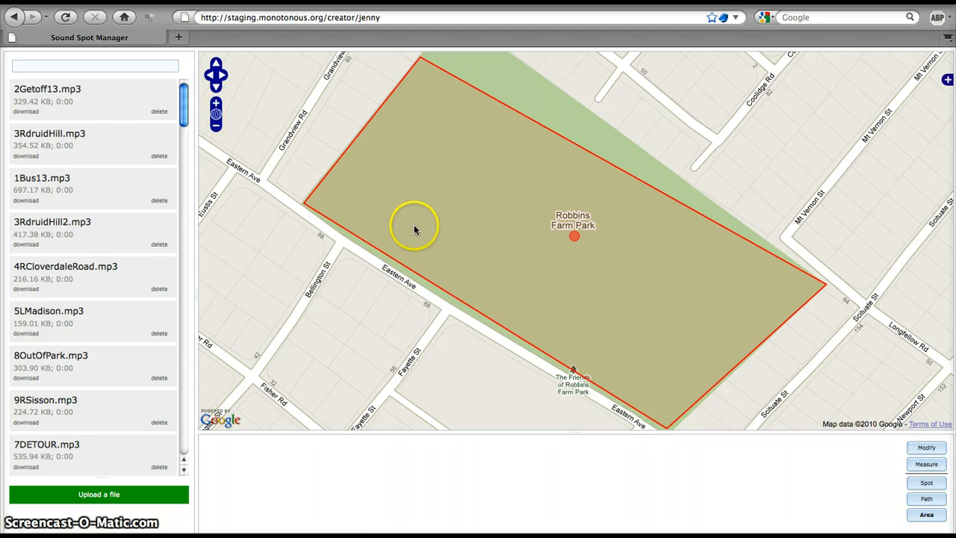
{"action": "left_click", "coordinate": [273, 72]}
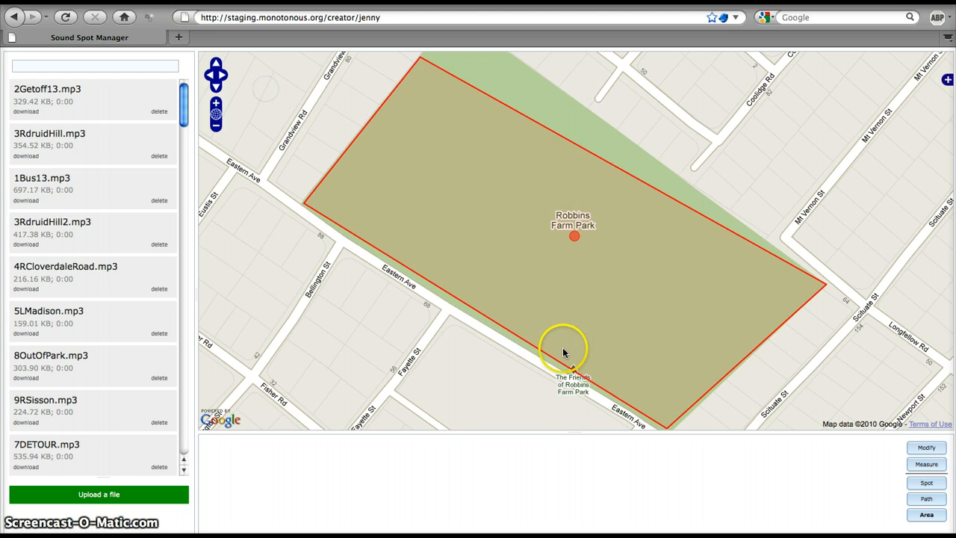
Select the park's sound area for modification and move its north corner out to the park's northern tip.
{"action": "left_click", "coordinate": [913, 444]}
{"action": "left_click_drag", "start_coordinate": [763, 96], "coordinate": [752, 133]}
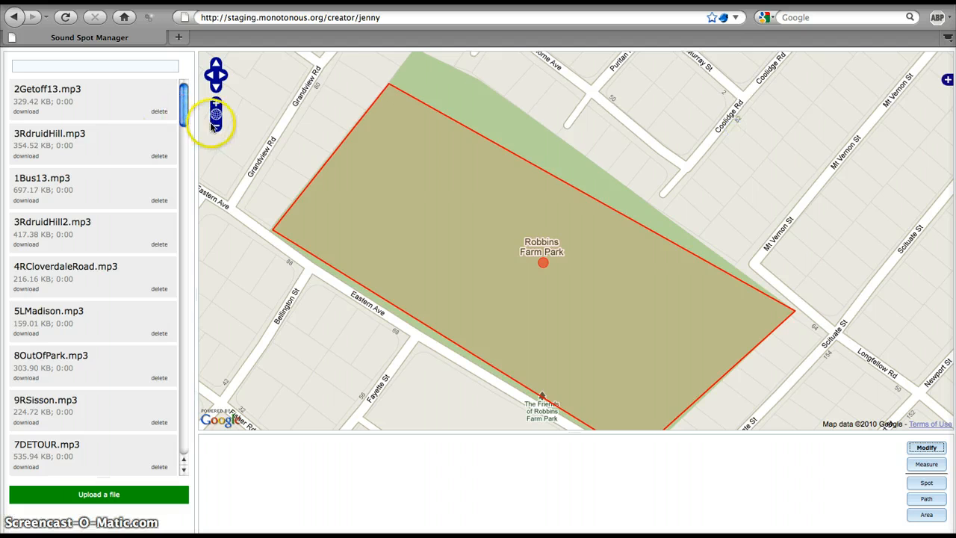
{"action": "left_click", "coordinate": [216, 124]}
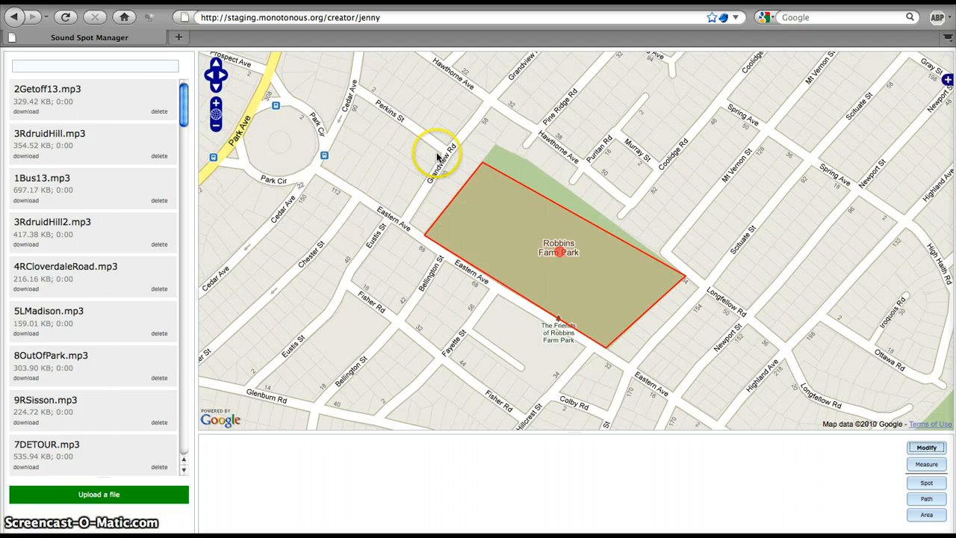
{"action": "left_click", "coordinate": [482, 179]}
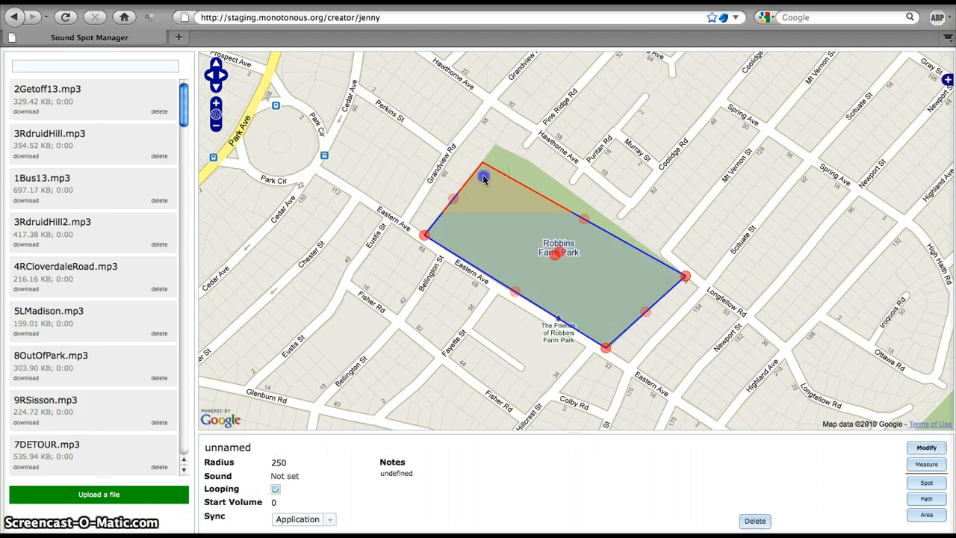
{"action": "left_click_drag", "start_coordinate": [483, 162], "coordinate": [499, 144]}
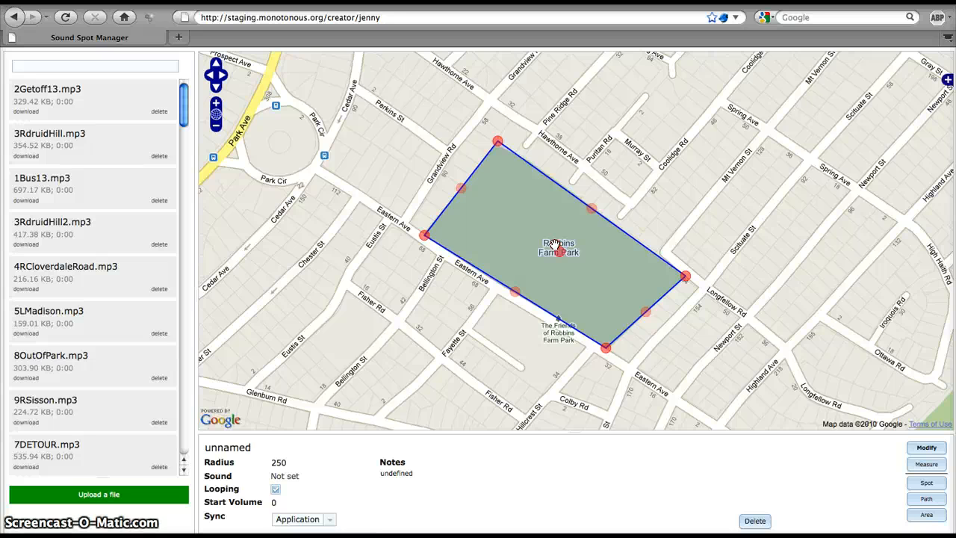
Change the map's base layer to Google Satellite, with the park shown closer up.
{"action": "left_click", "coordinate": [947, 79]}
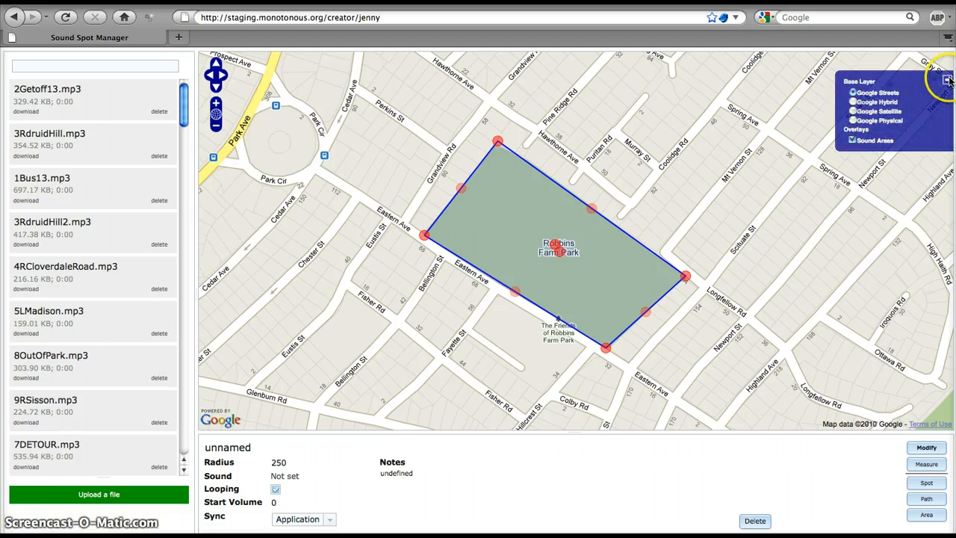
{"action": "left_click", "coordinate": [853, 110]}
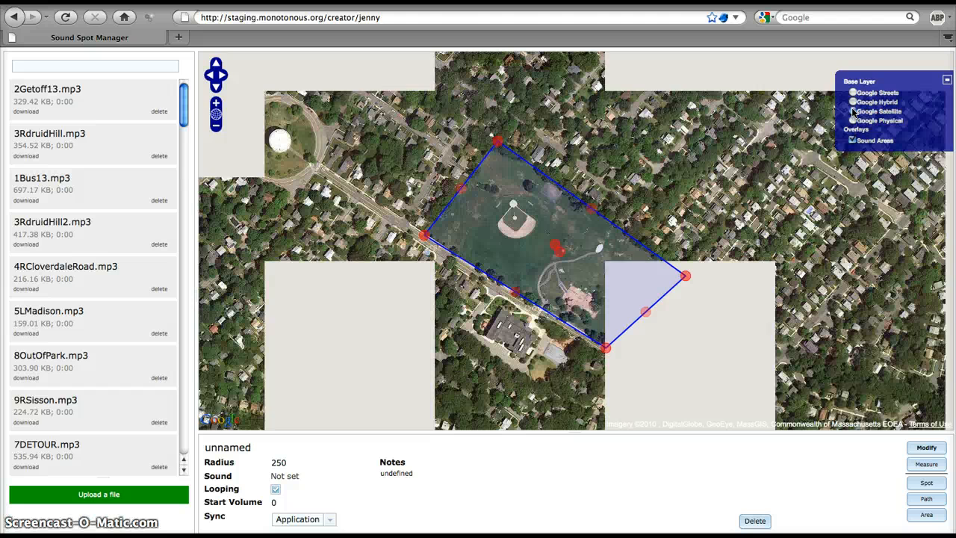
{"action": "left_click", "coordinate": [216, 103]}
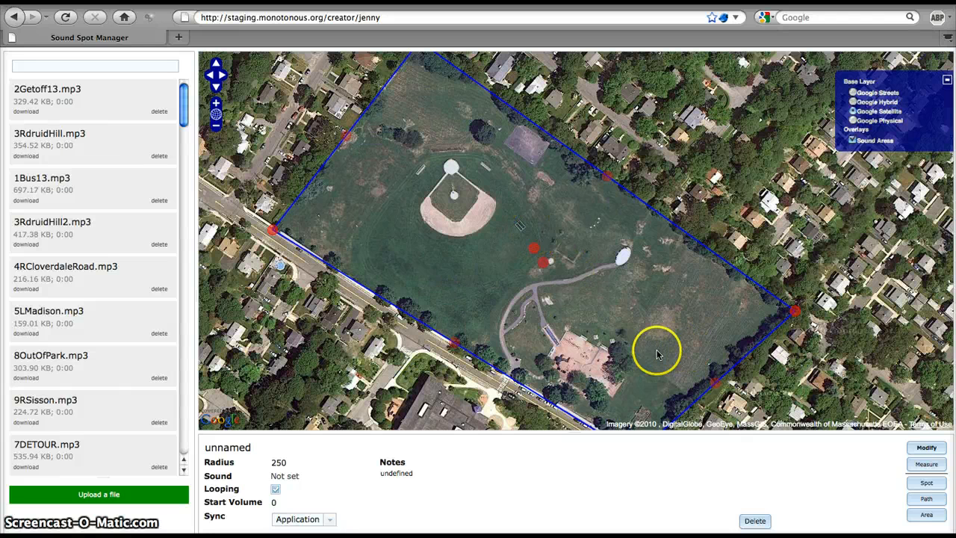
Select the sound area covering the park and delete it.
{"action": "left_click", "coordinate": [926, 447]}
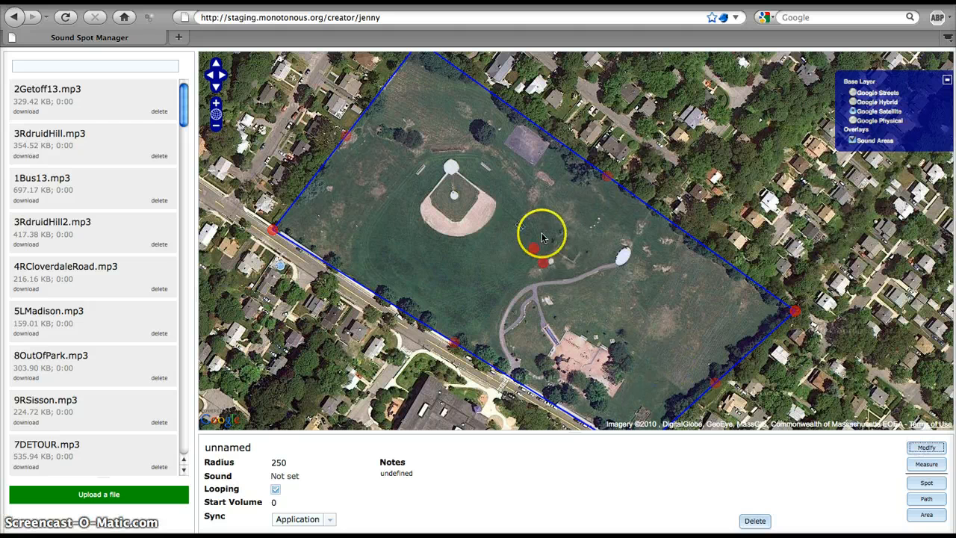
{"action": "left_click", "coordinate": [540, 263]}
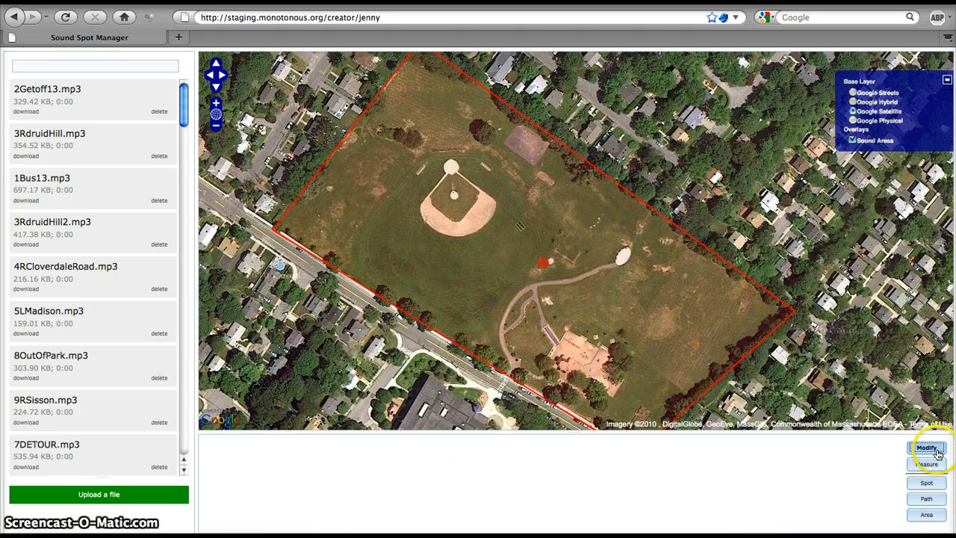
{"action": "left_click", "coordinate": [915, 483]}
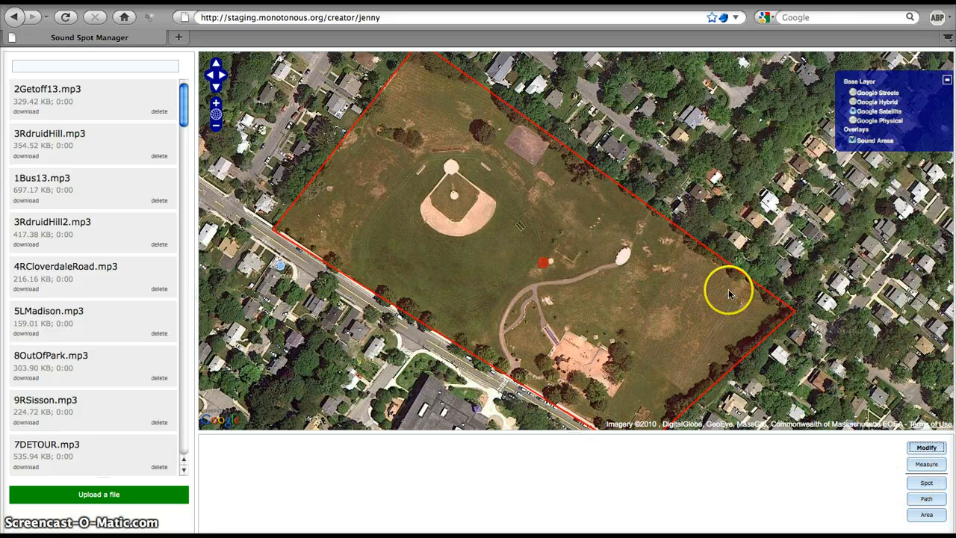
{"action": "left_click", "coordinate": [566, 223]}
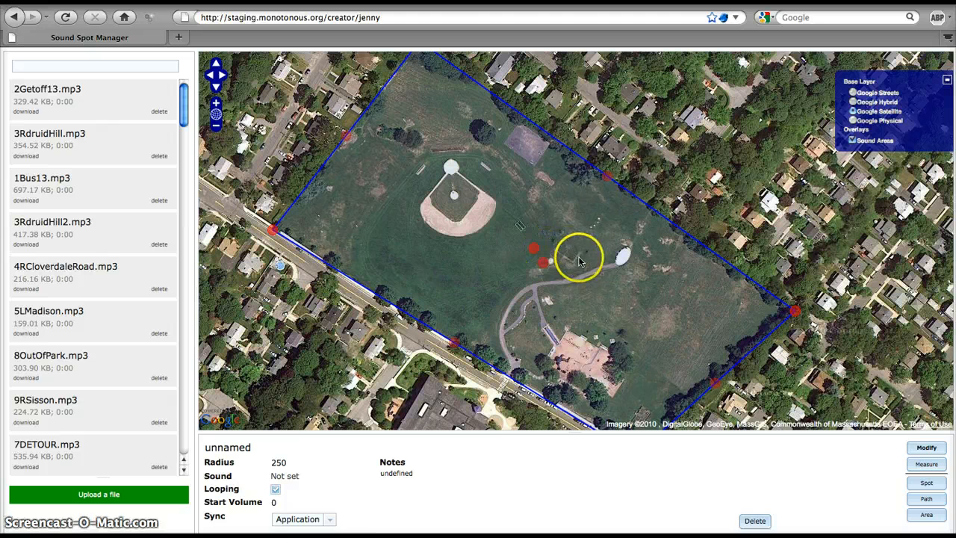
{"action": "left_click", "coordinate": [754, 520]}
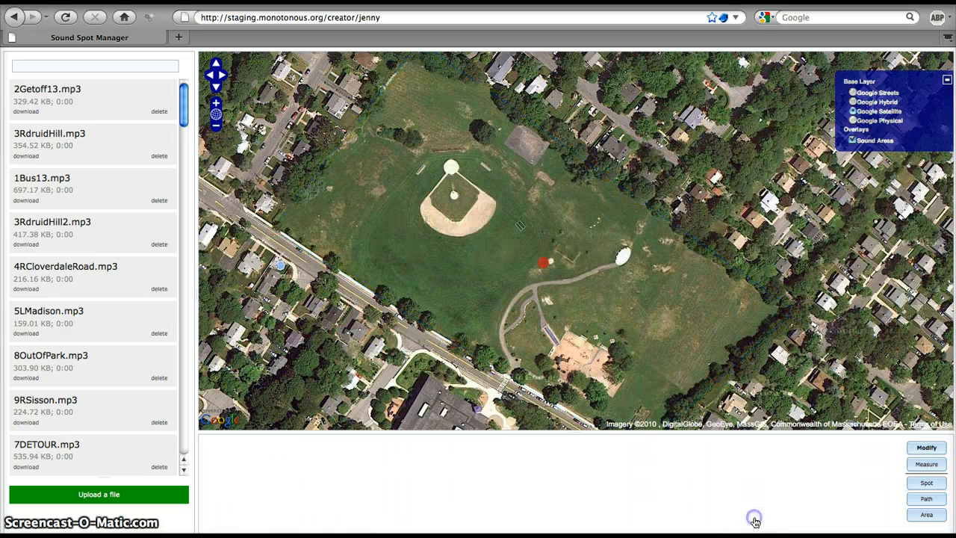
Move the Advice sound spot onto the middle of the park's baseball diamond.
{"action": "left_click", "coordinate": [544, 265]}
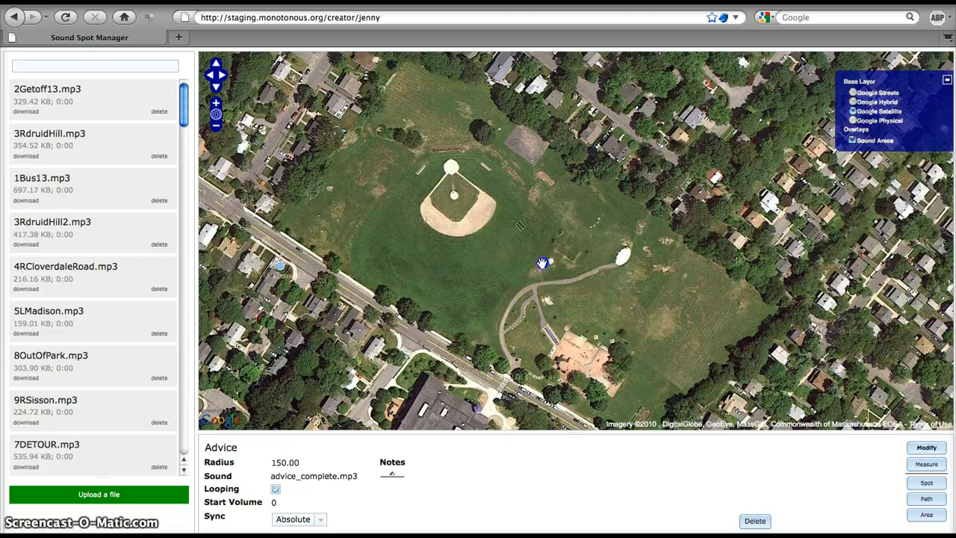
{"action": "left_click_drag", "start_coordinate": [543, 263], "coordinate": [452, 197]}
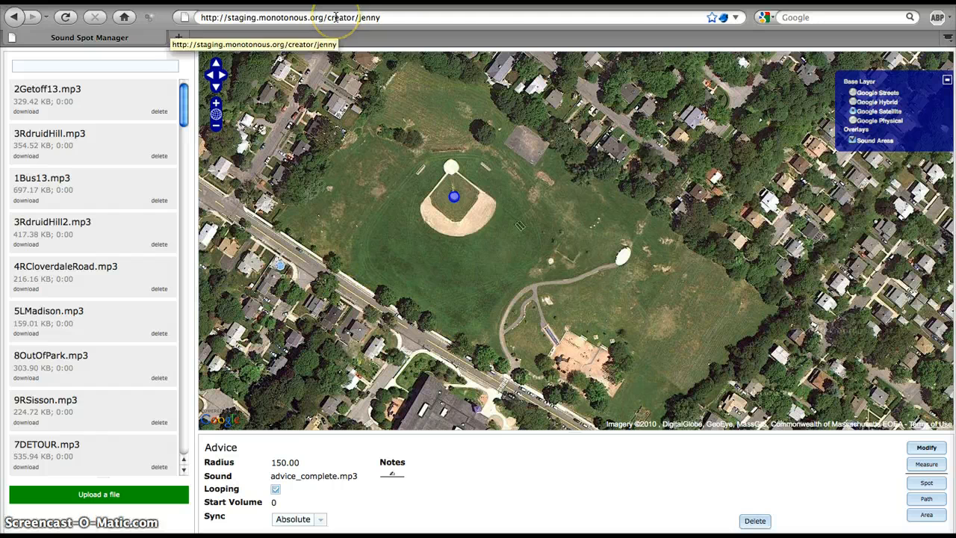
{"action": "left_click_drag", "start_coordinate": [328, 16], "coordinate": [380, 21]}
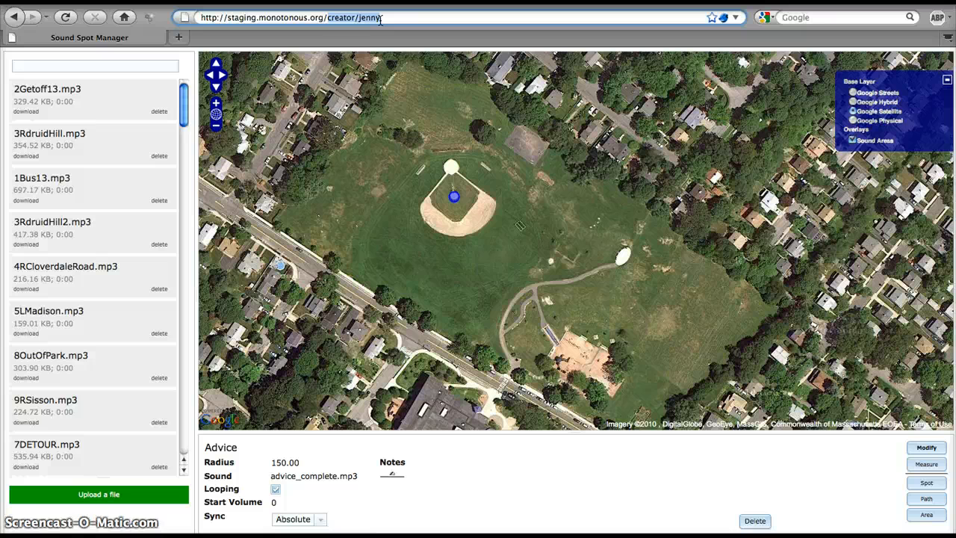
{"action": "key", "text": "BackSpace"}
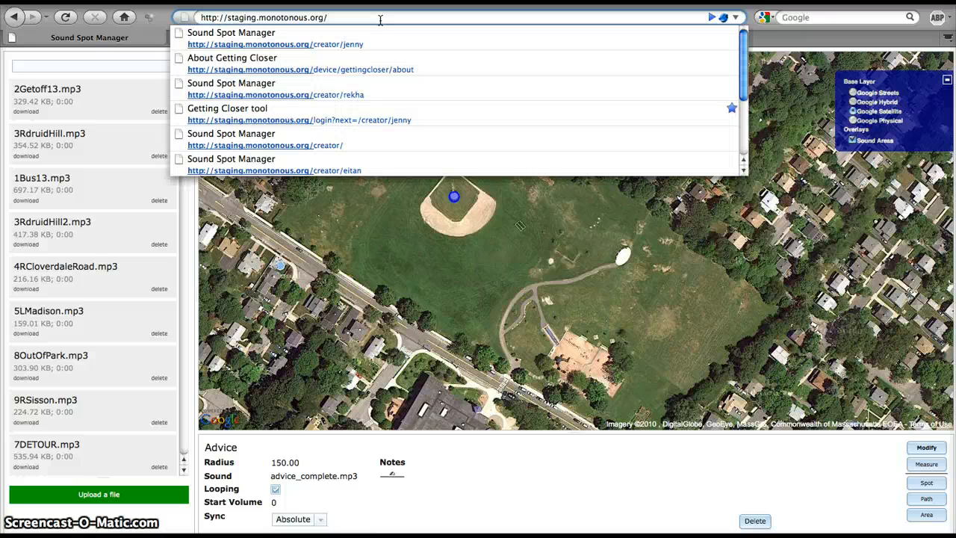
{"action": "key", "text": "Return"}
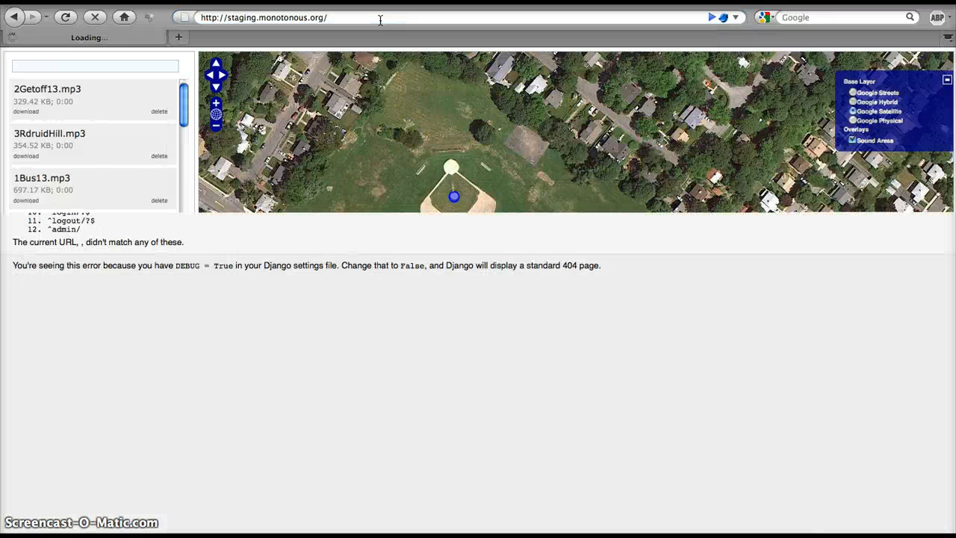
{"action": "left_click", "coordinate": [386, 21]}
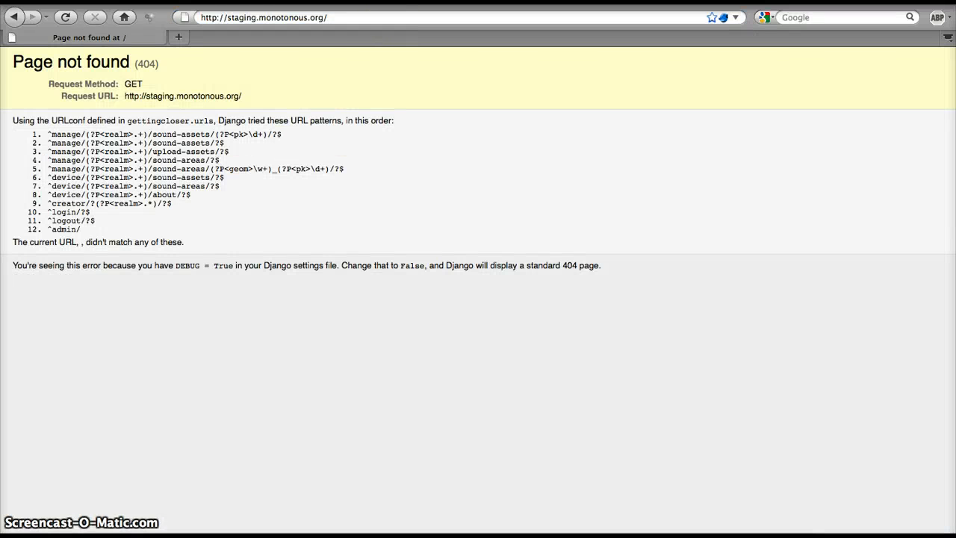
{"action": "left_click", "coordinate": [358, 19]}
{"action": "left_click", "coordinate": [359, 20]}
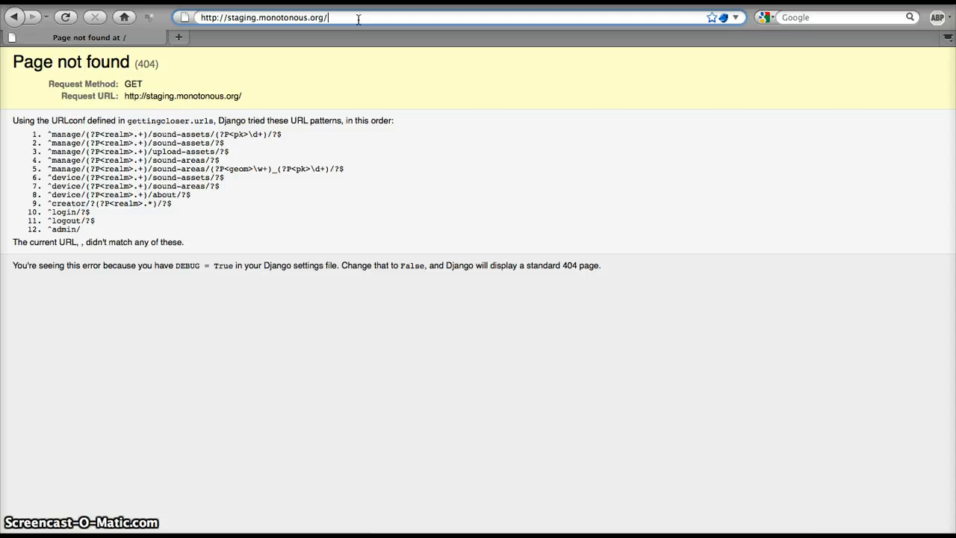
{"action": "type", "text": "creator"}
{"action": "key", "text": "Return"}
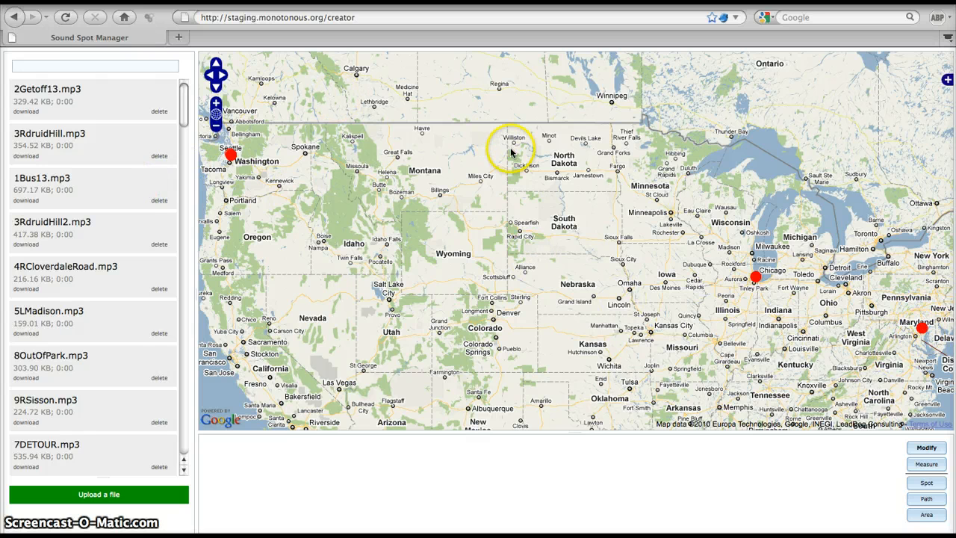
Switch to modify mode and bring the map to the Chicago area to locate its sound spots.
{"action": "left_click", "coordinate": [924, 447]}
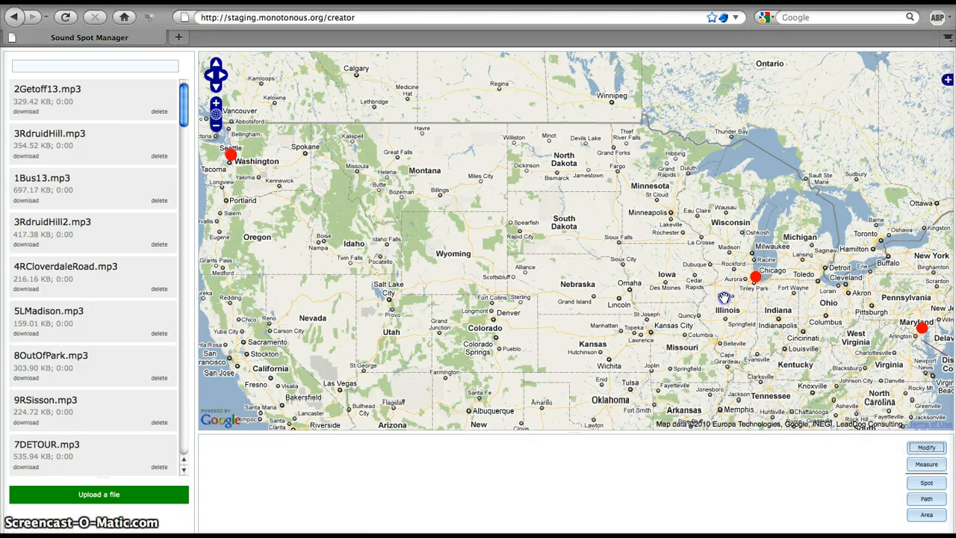
{"action": "left_click_drag", "start_coordinate": [723, 297], "coordinate": [590, 270]}
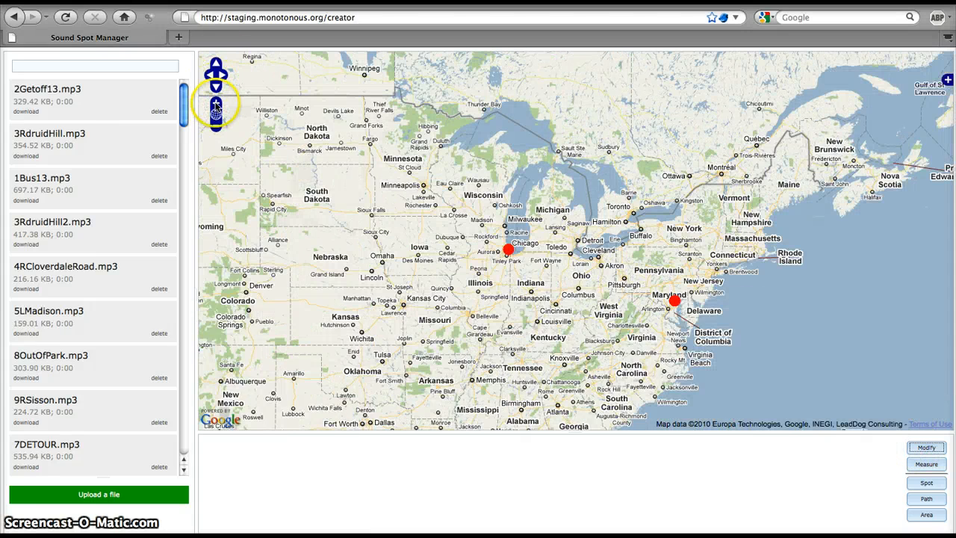
{"action": "left_click", "coordinate": [216, 107]}
{"action": "left_click", "coordinate": [216, 105]}
{"action": "left_click_drag", "start_coordinate": [341, 247], "coordinate": [531, 221]}
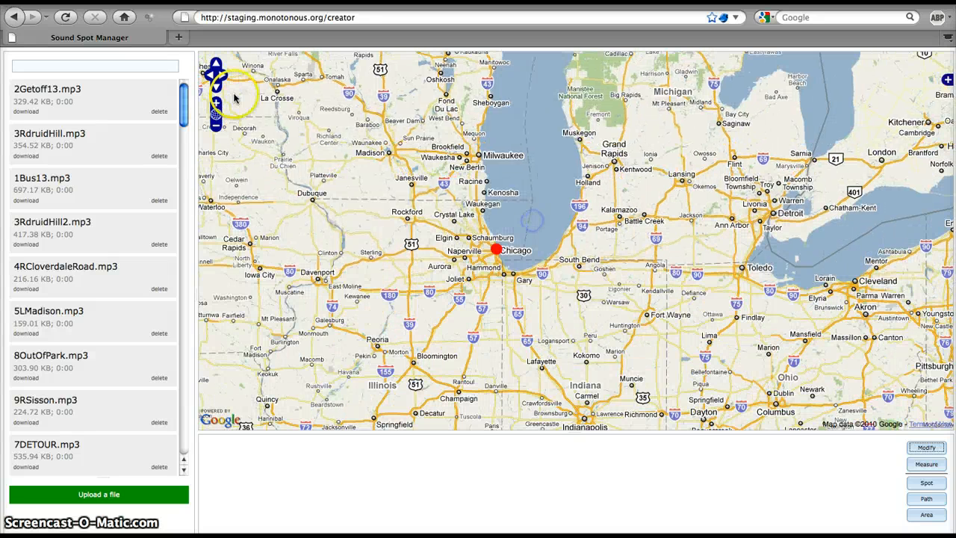
{"action": "left_click", "coordinate": [214, 101]}
{"action": "left_click", "coordinate": [306, 242]}
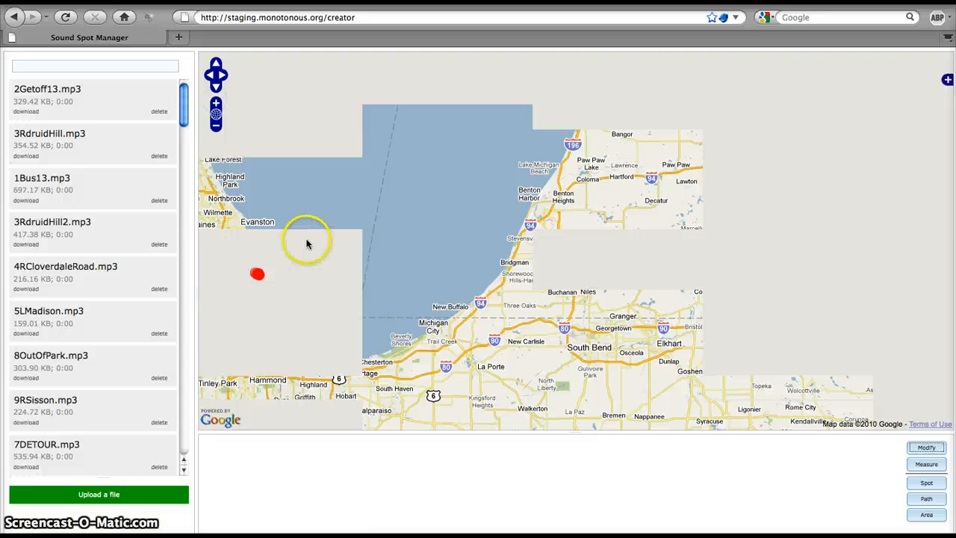
{"action": "left_click_drag", "start_coordinate": [326, 240], "coordinate": [463, 208]}
{"action": "left_click_drag", "start_coordinate": [578, 203], "coordinate": [617, 198]}
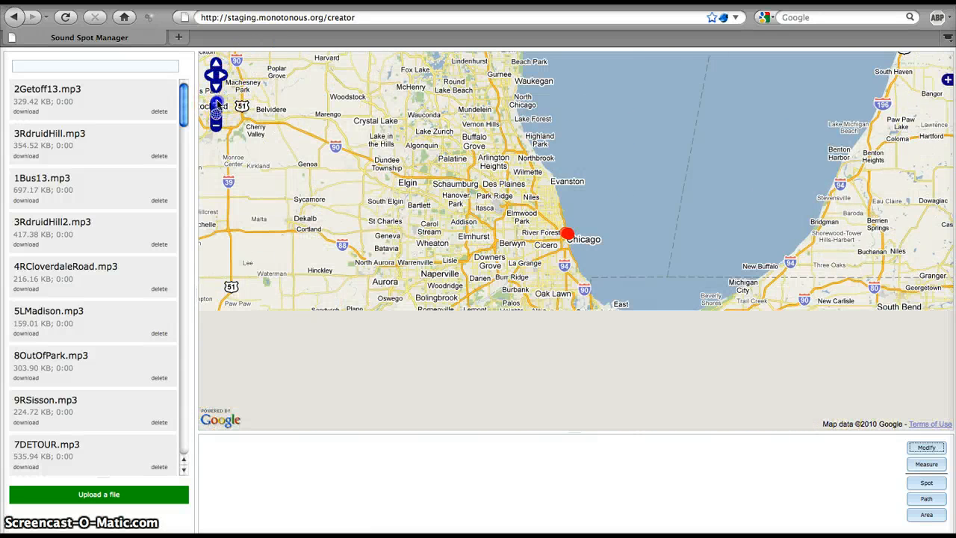
Examine the cluster of sound spots and paths in Chicago's Streeterville neighborhood at street level.
{"action": "left_click", "coordinate": [217, 104]}
{"action": "left_click", "coordinate": [217, 104]}
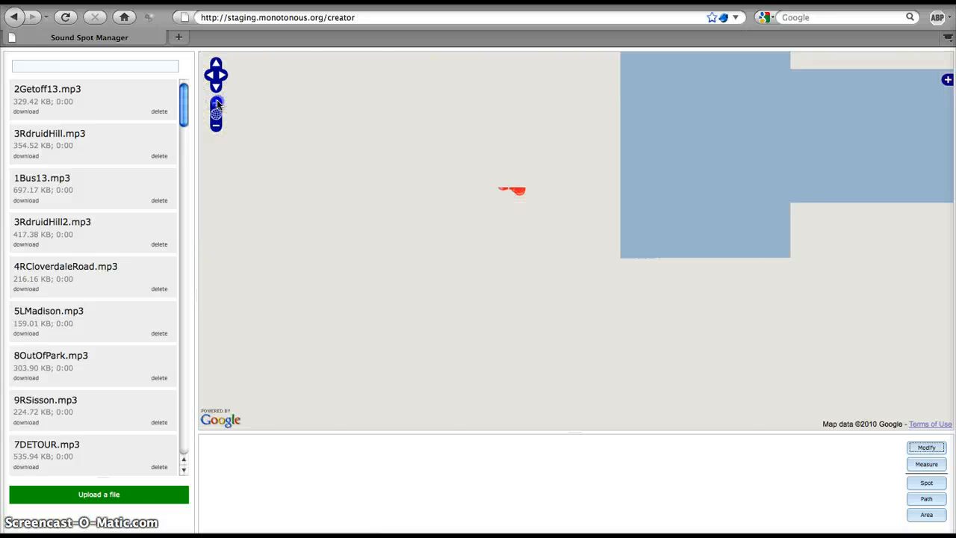
{"action": "left_click", "coordinate": [216, 104]}
{"action": "left_click_drag", "start_coordinate": [311, 177], "coordinate": [312, 179]}
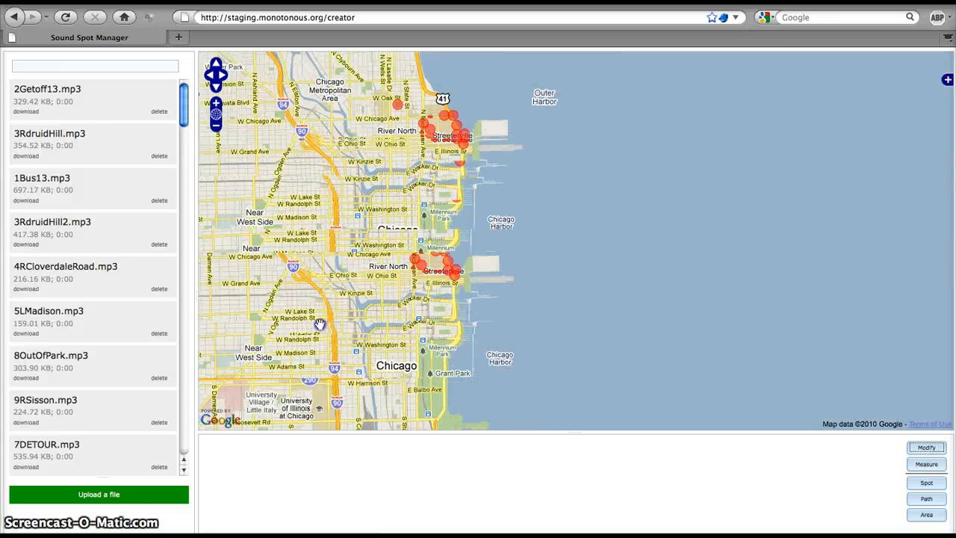
{"action": "left_click_drag", "start_coordinate": [320, 324], "coordinate": [399, 311]}
{"action": "left_click", "coordinate": [213, 103]}
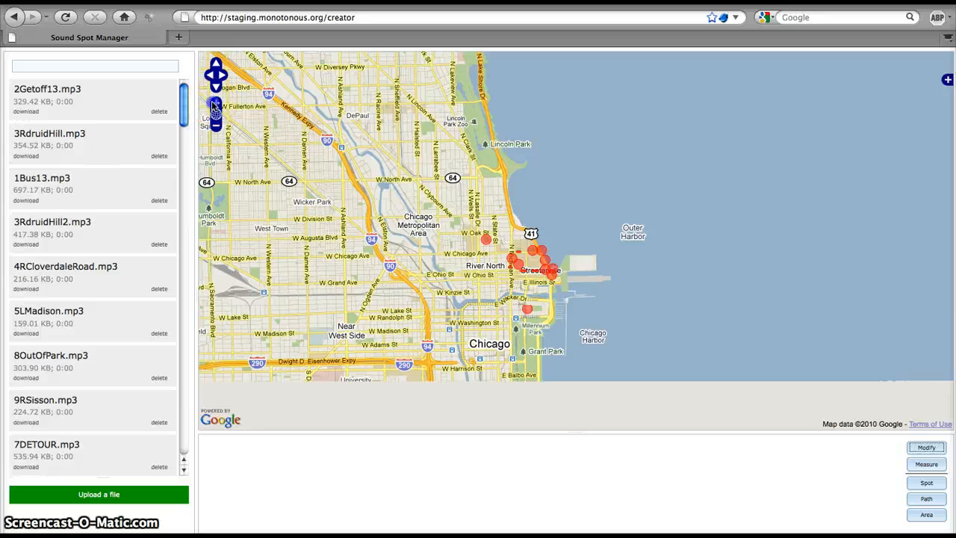
{"action": "left_click", "coordinate": [214, 104]}
{"action": "left_click_drag", "start_coordinate": [399, 188], "coordinate": [542, 147]}
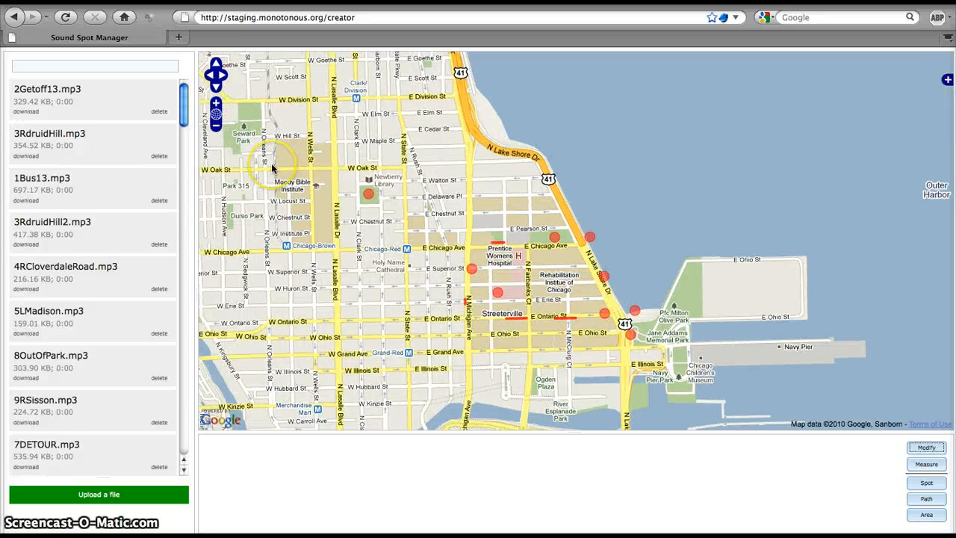
{"action": "left_click", "coordinate": [216, 103]}
{"action": "left_click_drag", "start_coordinate": [321, 239], "coordinate": [458, 259]}
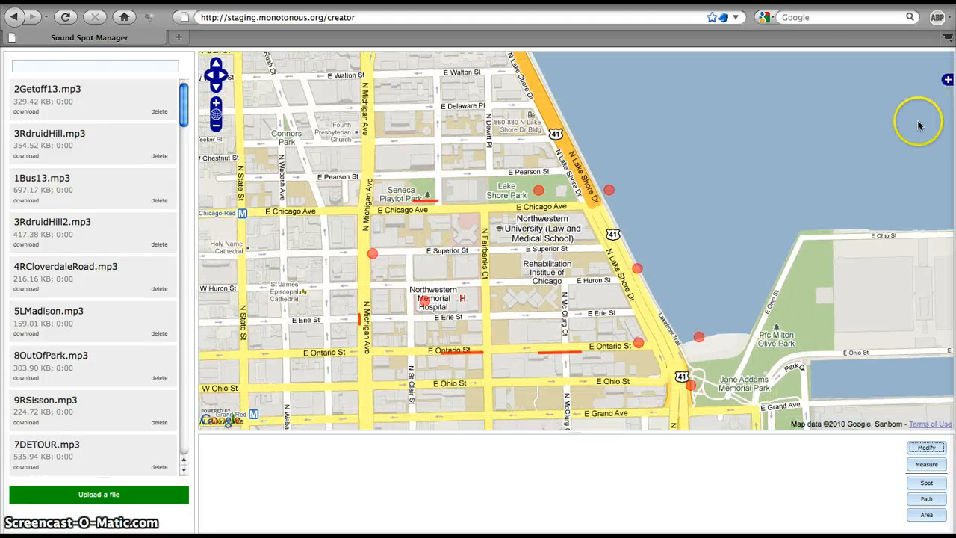
Set the base layer to Google Hybrid and view the details of the sound spot at Northwestern Memorial Hospital.
{"action": "left_click", "coordinate": [946, 80]}
{"action": "left_click", "coordinate": [852, 102]}
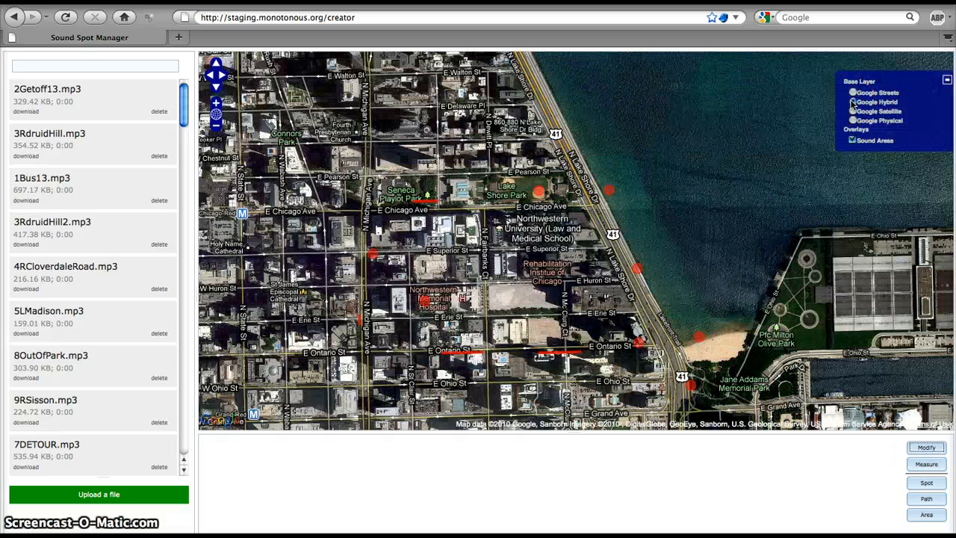
{"action": "left_click", "coordinate": [423, 302]}
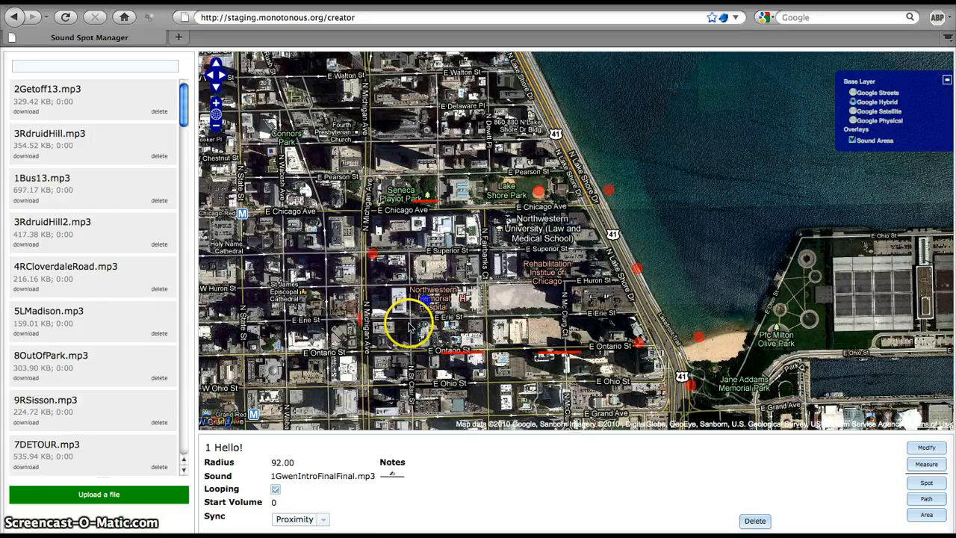
View the details of the two sound paths along E Ontario St, from west to east.
{"action": "left_click", "coordinate": [446, 354]}
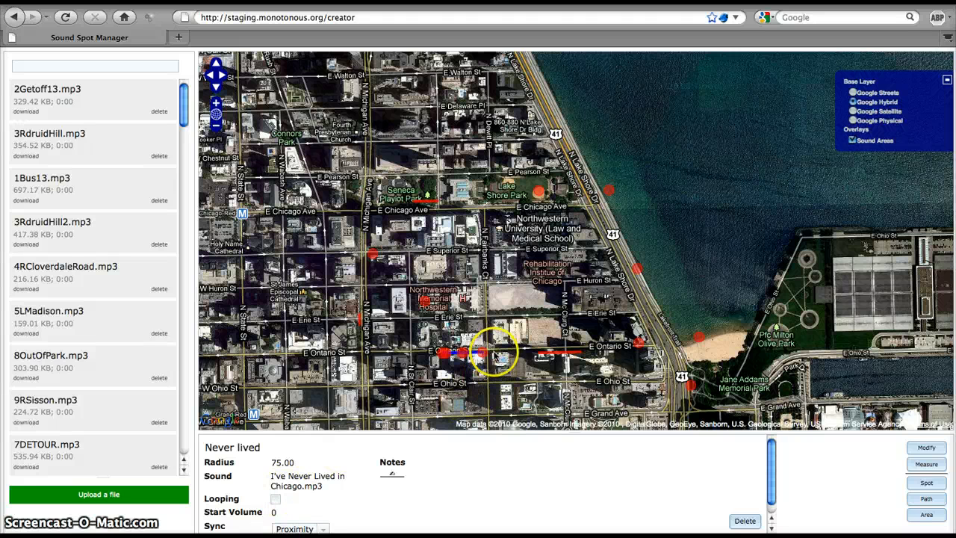
{"action": "left_click", "coordinate": [547, 354]}
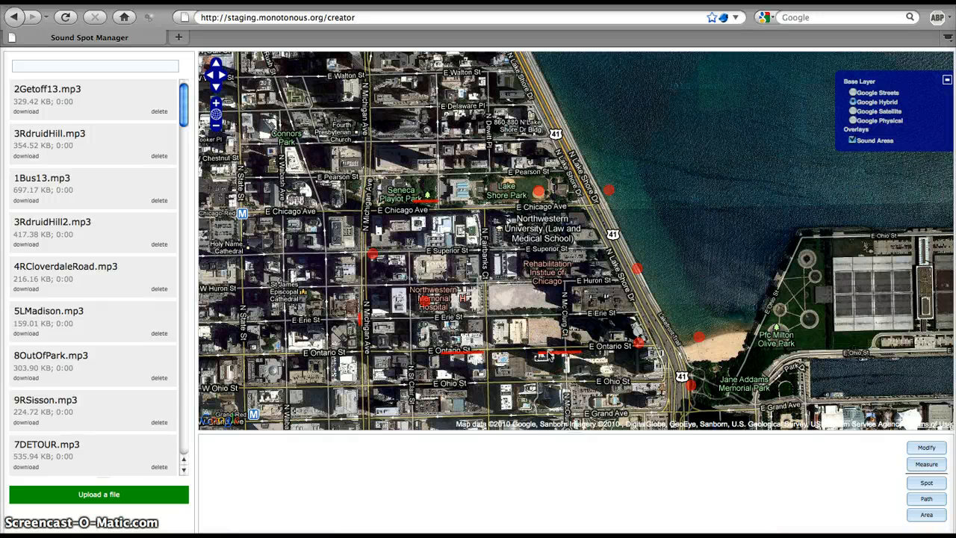
{"action": "left_click", "coordinate": [548, 355]}
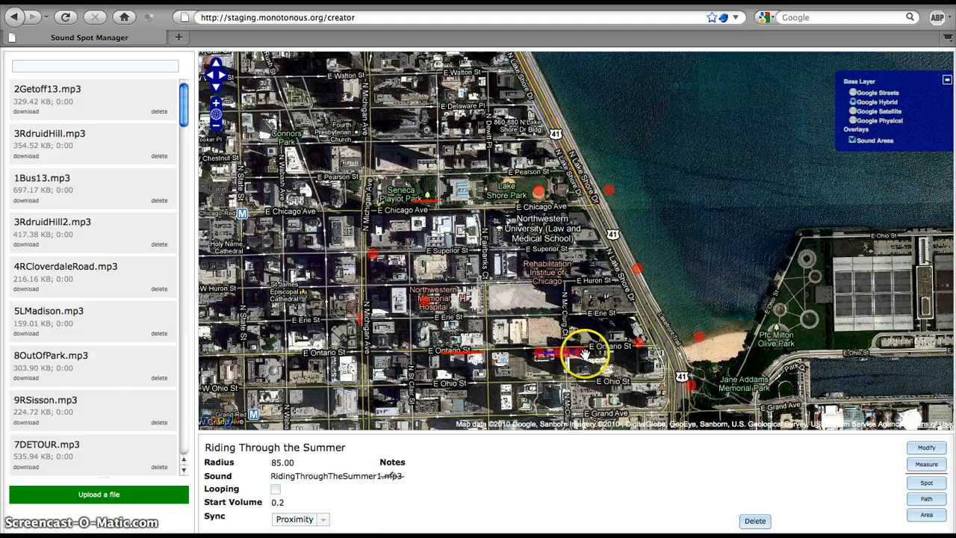
View the details of the three sound spots around Lake Shore Drive and the beach, and of the one in Washington Square Park.
{"action": "left_click", "coordinate": [638, 344]}
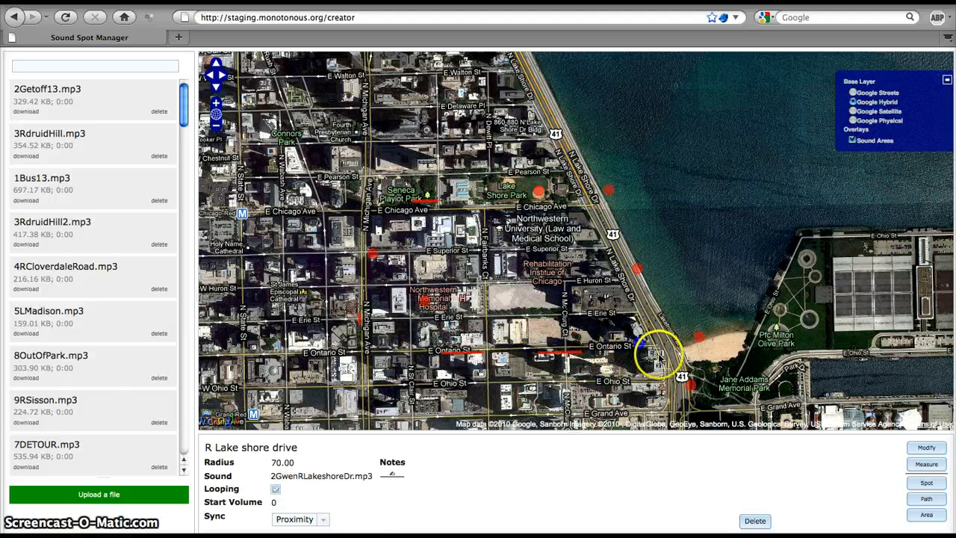
{"action": "left_click", "coordinate": [687, 383]}
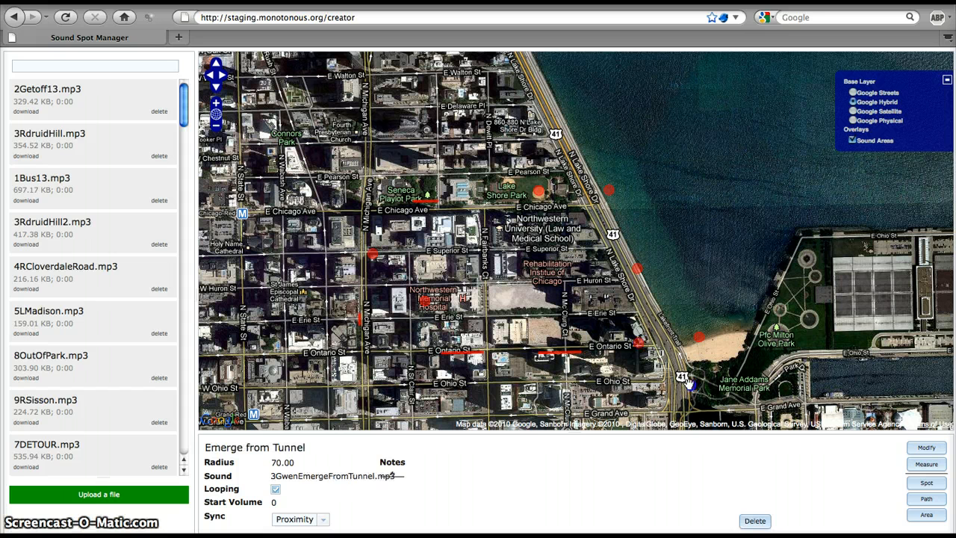
{"action": "left_click", "coordinate": [699, 338]}
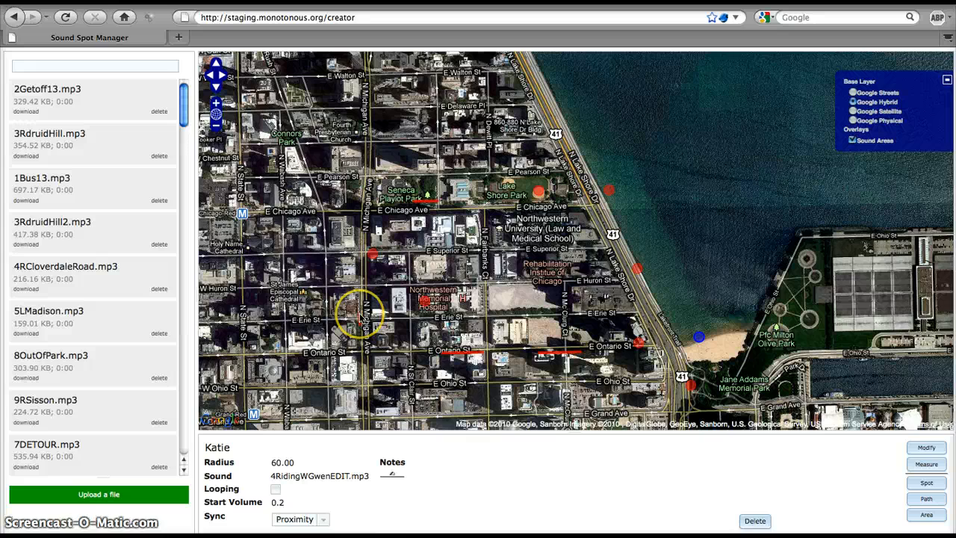
{"action": "left_click_drag", "start_coordinate": [267, 187], "coordinate": [374, 201]}
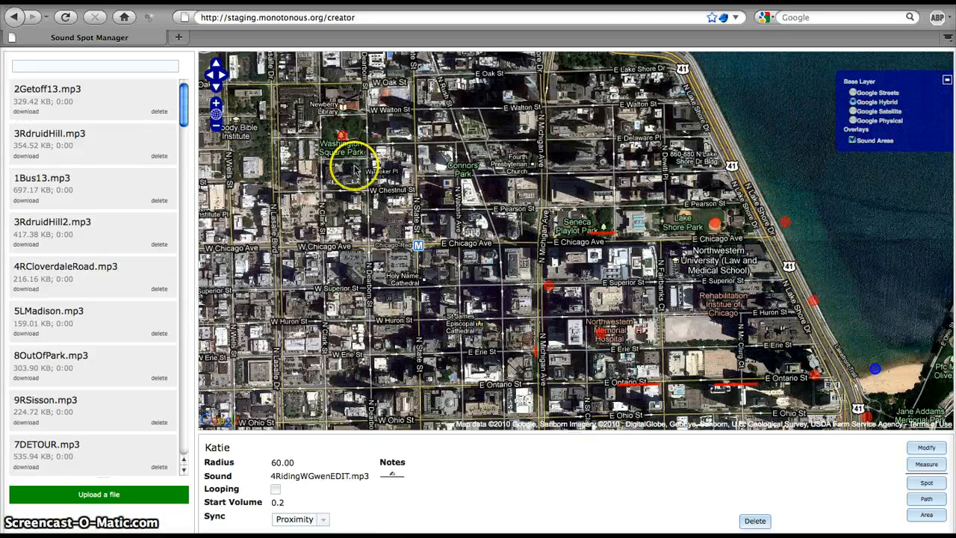
{"action": "left_click", "coordinate": [343, 135]}
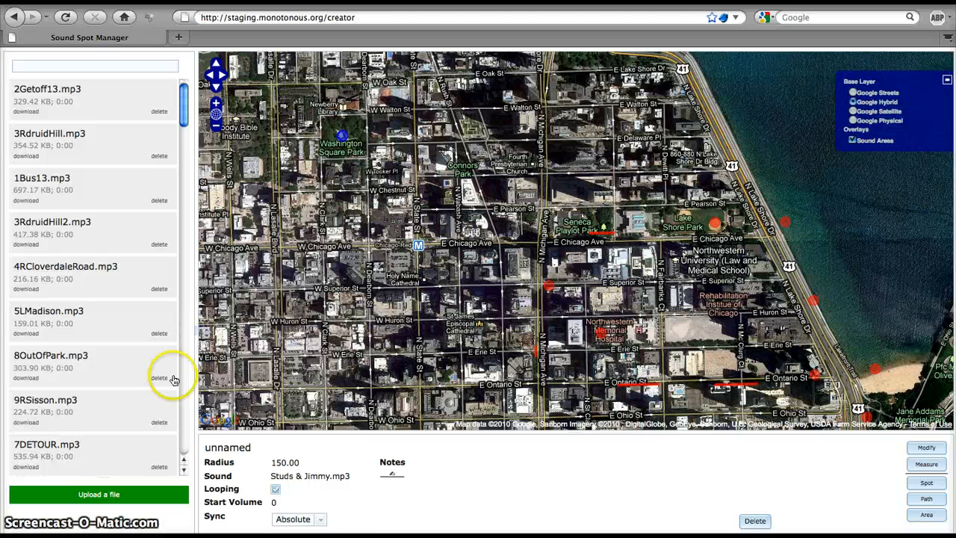
Zoom the map back out from downtown Chicago.
{"action": "left_click", "coordinate": [216, 127]}
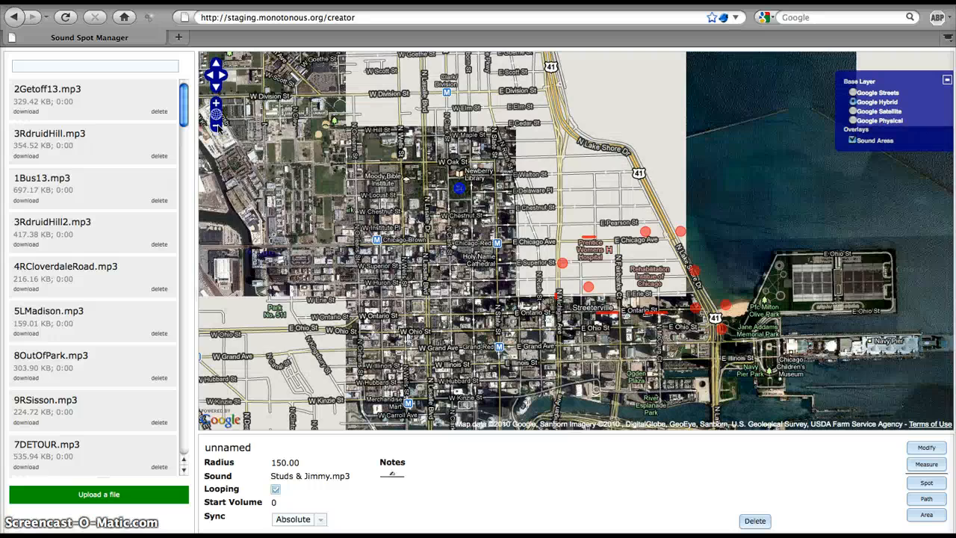
{"action": "left_click", "coordinate": [217, 126]}
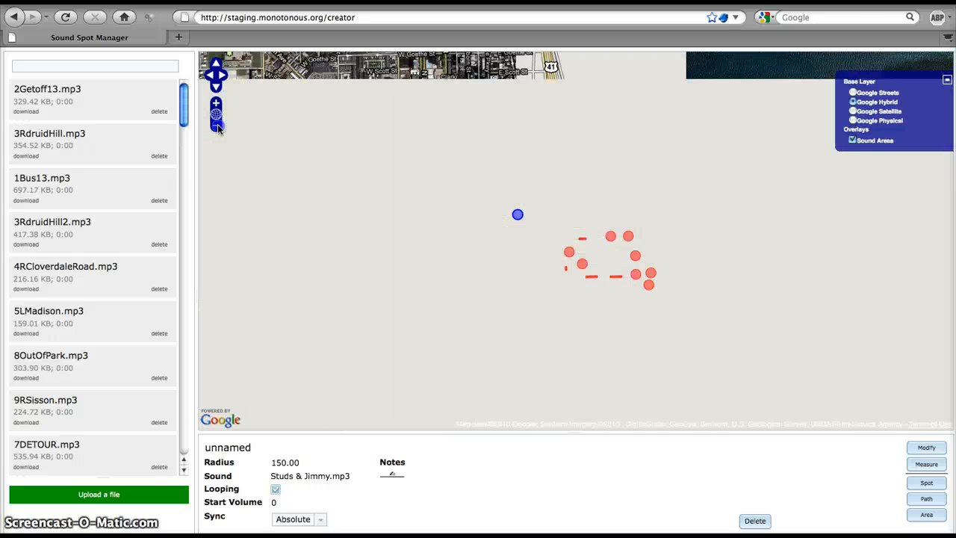